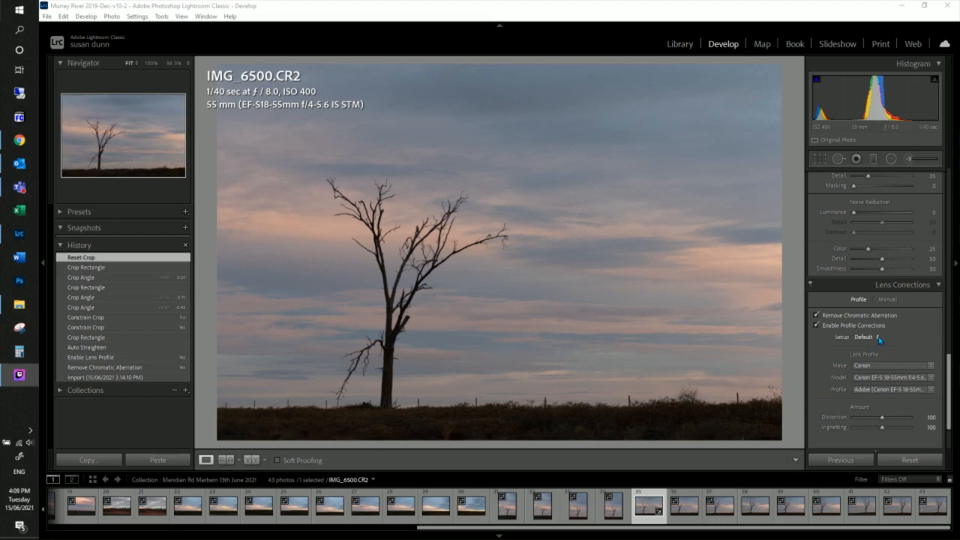
# Step: Set the photo's colour profile to Adobe Landscape
pyautogui.scroll(15, 879, 337)
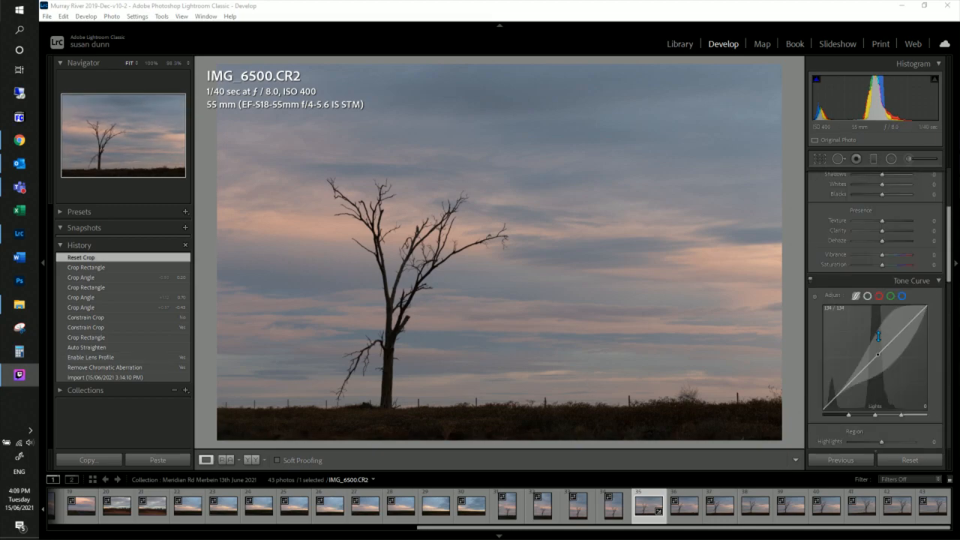
pyautogui.click(871, 209)
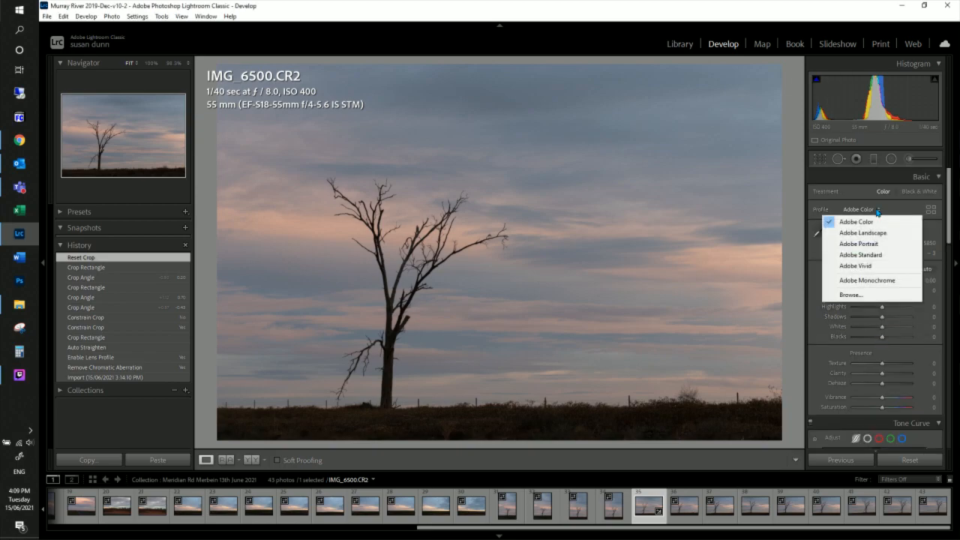
pyautogui.click(879, 234)
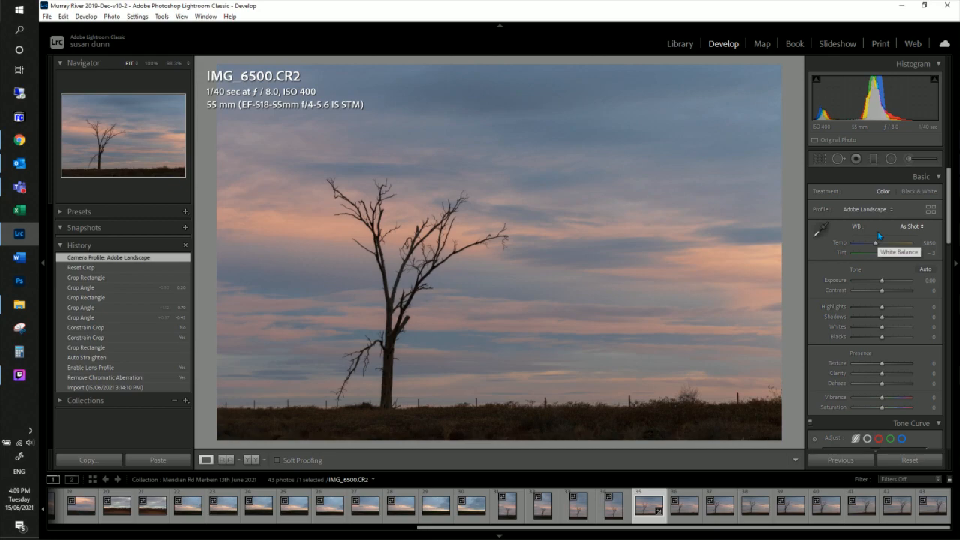
# Step: Crop the photo with the aspect ratio unlocked, trimming sky along the upper edge and a strip along the right side
pyautogui.click(823, 170)
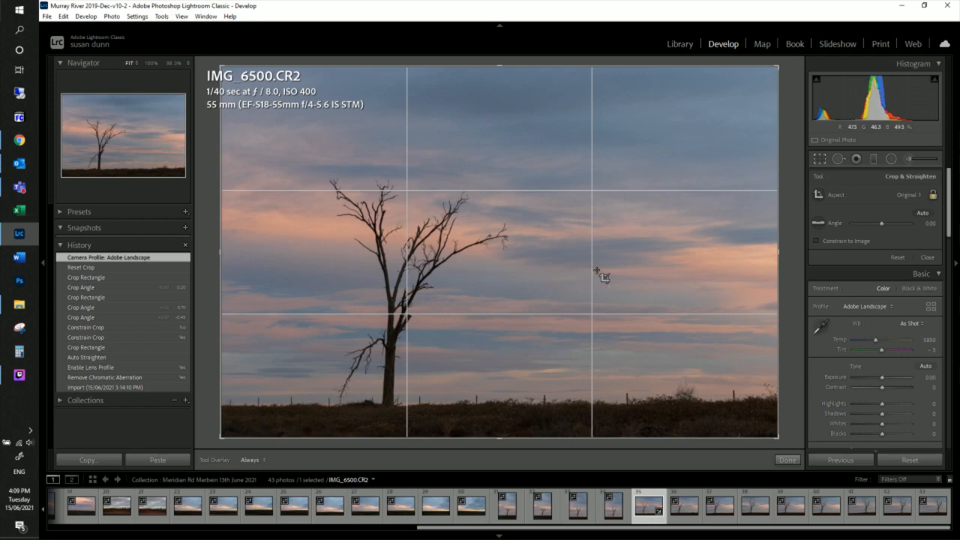
pyautogui.moveTo(778, 67); pyautogui.dragTo(765, 74)
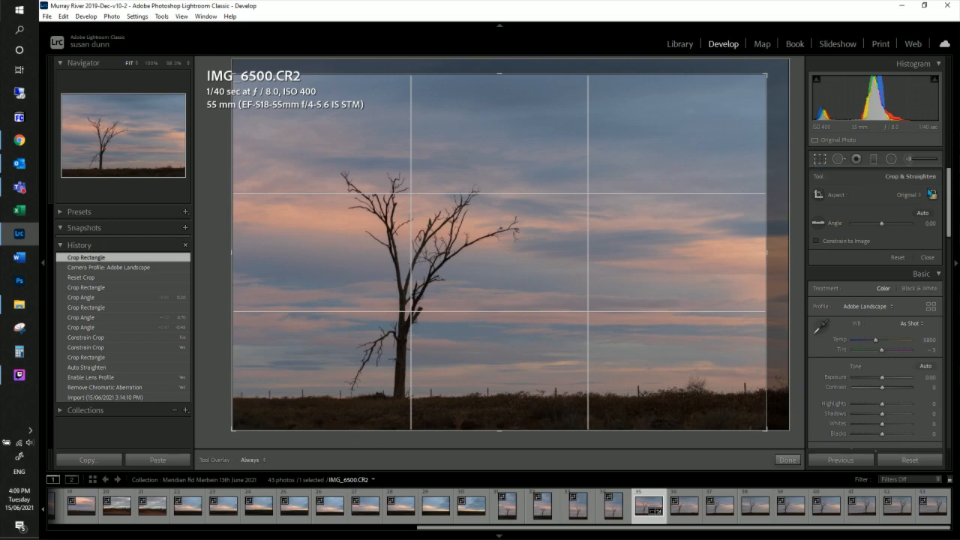
pyautogui.click(933, 195)
pyautogui.moveTo(480, 81); pyautogui.dragTo(482, 96)
pyautogui.moveTo(506, 142); pyautogui.dragTo(534, 202)
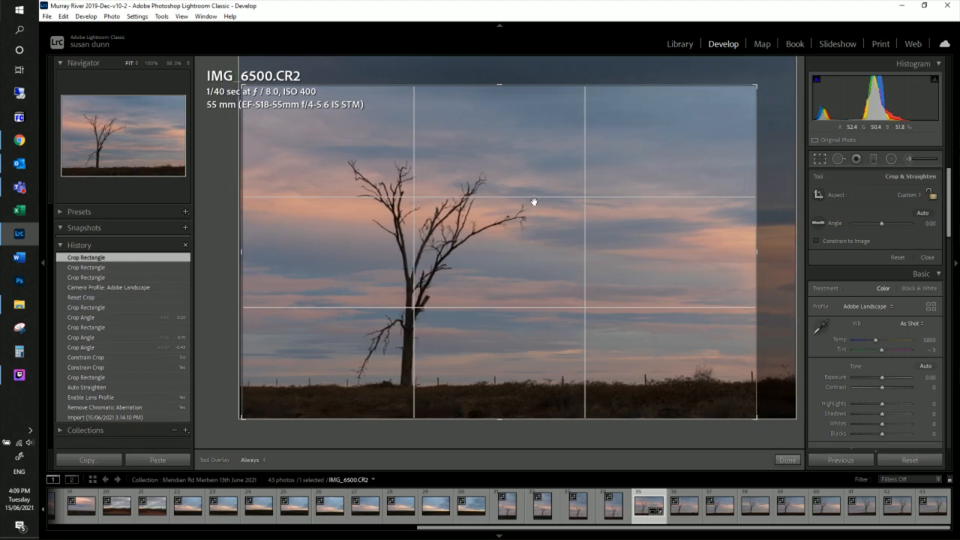
pyautogui.moveTo(510, 85); pyautogui.dragTo(510, 104)
pyautogui.moveTo(753, 250); pyautogui.dragTo(770, 251)
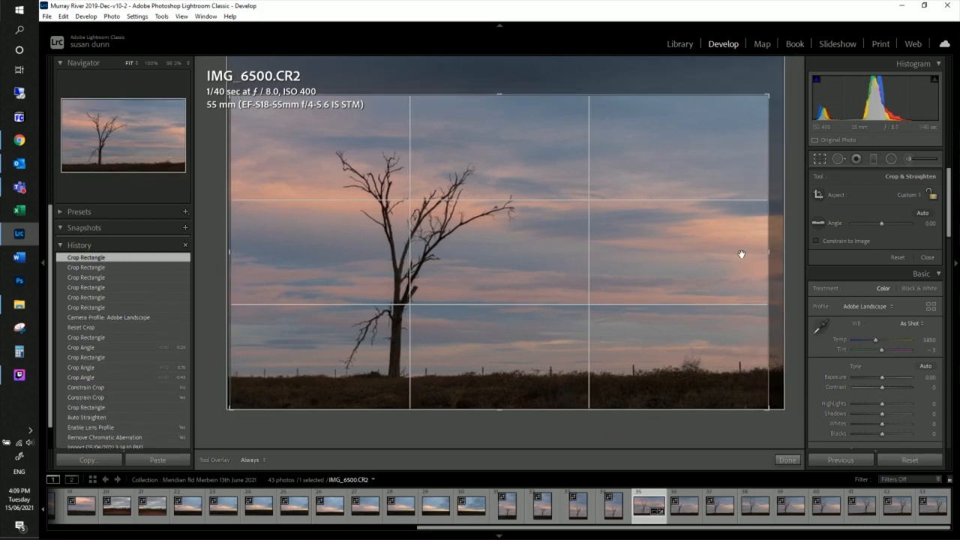
# Step: Trim the crop slightly along the ground and the left side, and fine-tune how much sky remains above the tree
pyautogui.moveTo(620, 409)
pyautogui.mouseDown()
pyautogui.moveTo(624, 392)
pyautogui.moveTo(628, 403)
pyautogui.mouseUp()
pyautogui.moveTo(485, 106); pyautogui.dragTo(485, 100)
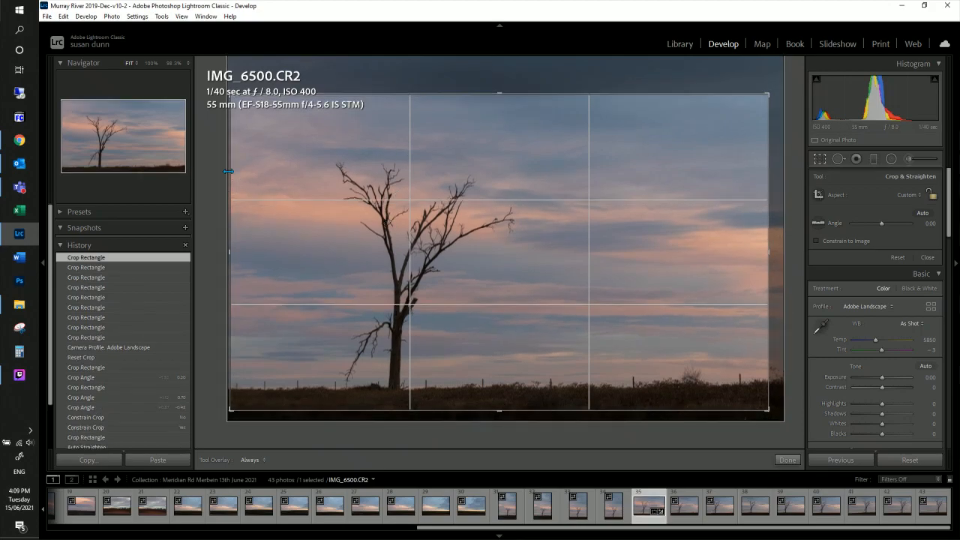
pyautogui.moveTo(230, 172); pyautogui.dragTo(249, 184)
pyautogui.moveTo(475, 236); pyautogui.dragTo(492, 237)
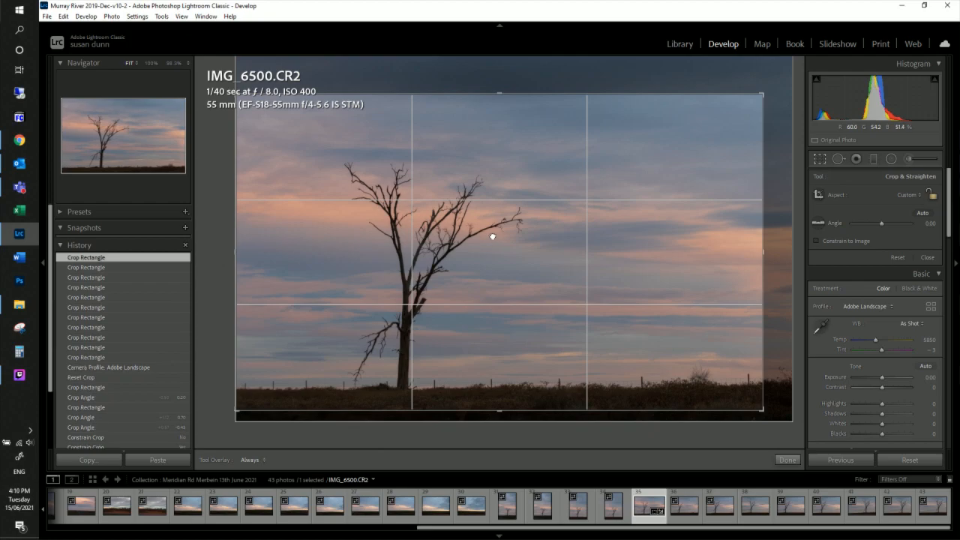
pyautogui.moveTo(493, 236); pyautogui.dragTo(493, 234)
pyautogui.moveTo(499, 99); pyautogui.dragTo(498, 97)
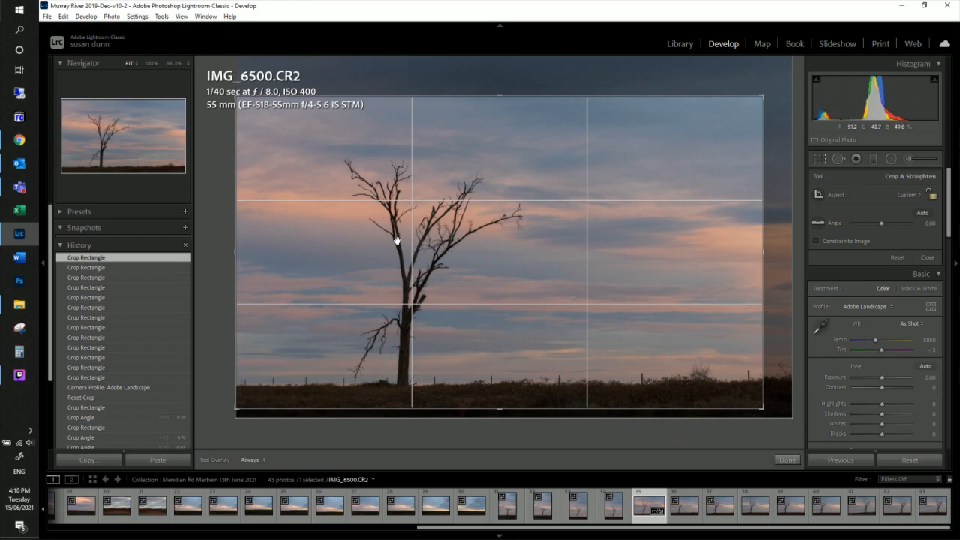
# Step: Trim a little more off the crop's left side so the trunk sits near the left third line, and apply the crop
pyautogui.moveTo(466, 373); pyautogui.dragTo(484, 375)
pyautogui.moveTo(243, 371); pyautogui.dragTo(258, 369)
pyautogui.moveTo(331, 363); pyautogui.dragTo(337, 364)
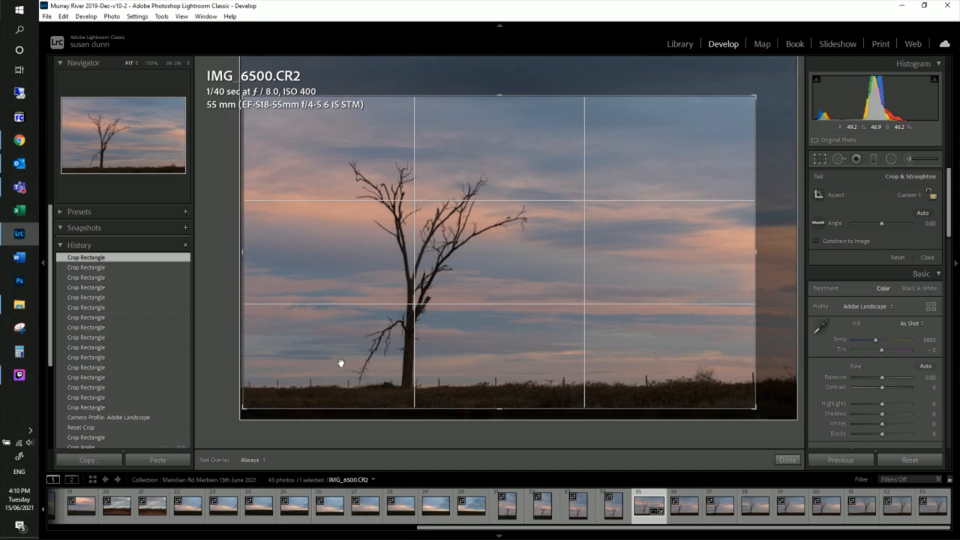
pyautogui.click(785, 460)
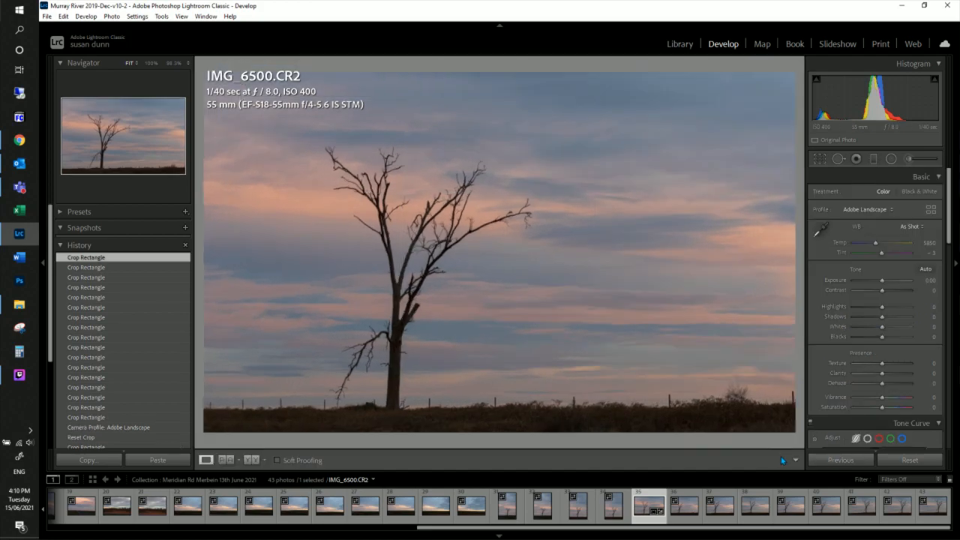
# Step: Refine the applied crop by extending its right edge slightly and trimming a little more sky off the top
pyautogui.click(821, 160)
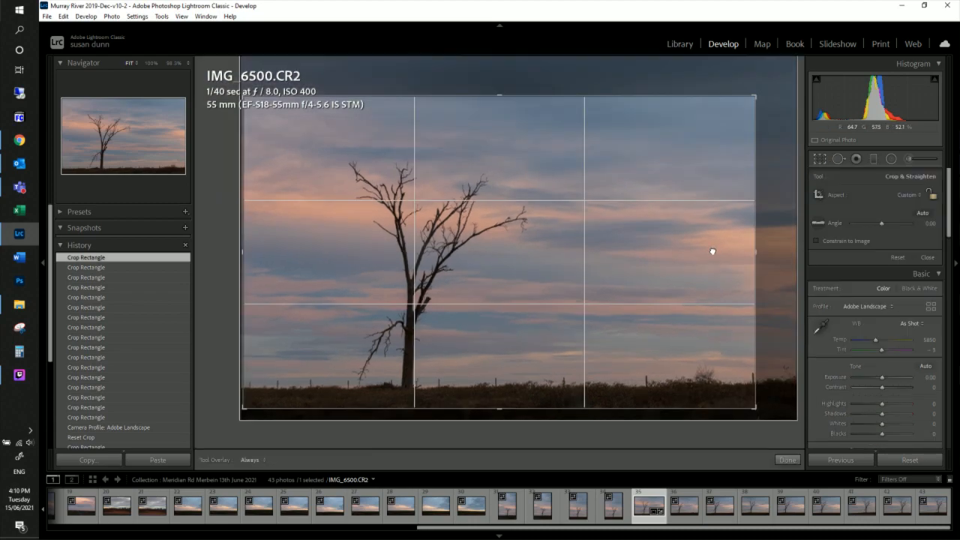
pyautogui.moveTo(755, 252); pyautogui.dragTo(771, 254)
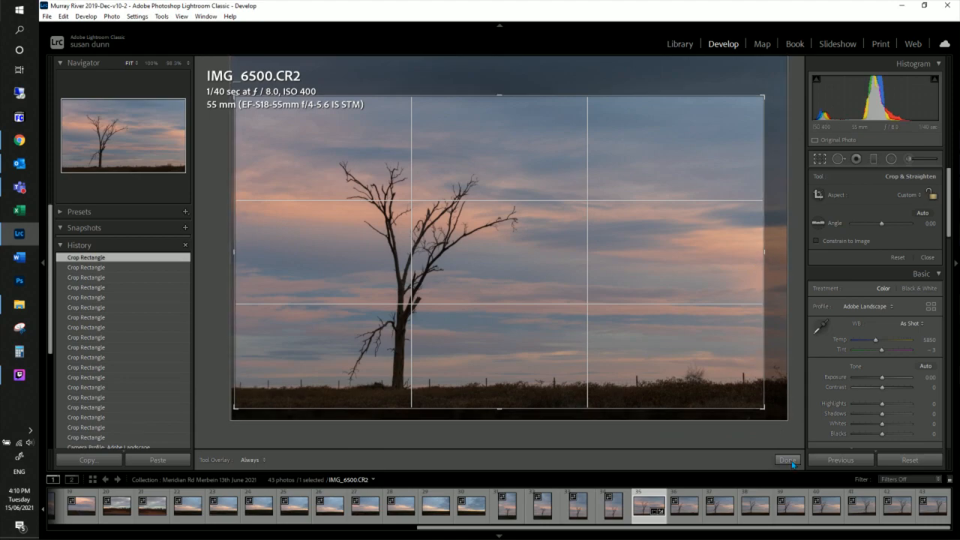
pyautogui.click(788, 460)
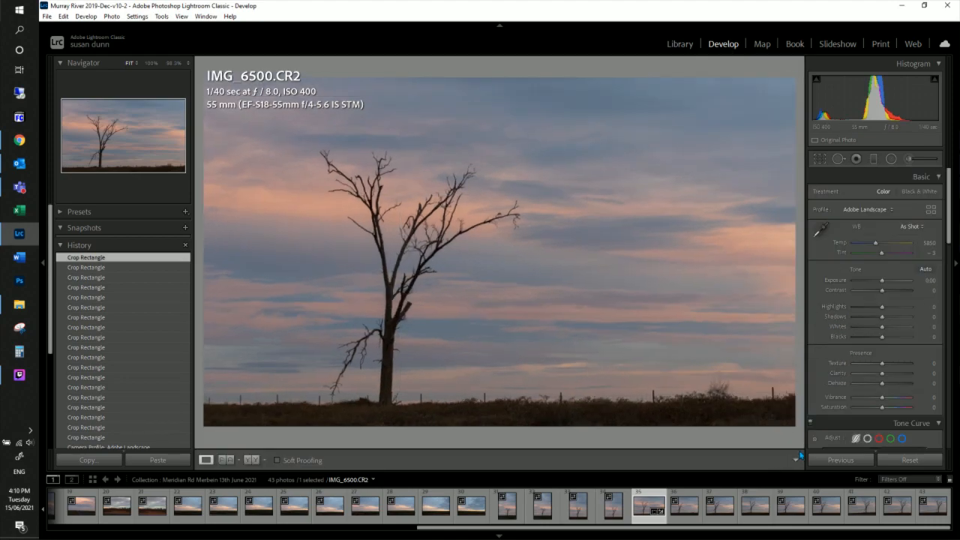
pyautogui.click(820, 158)
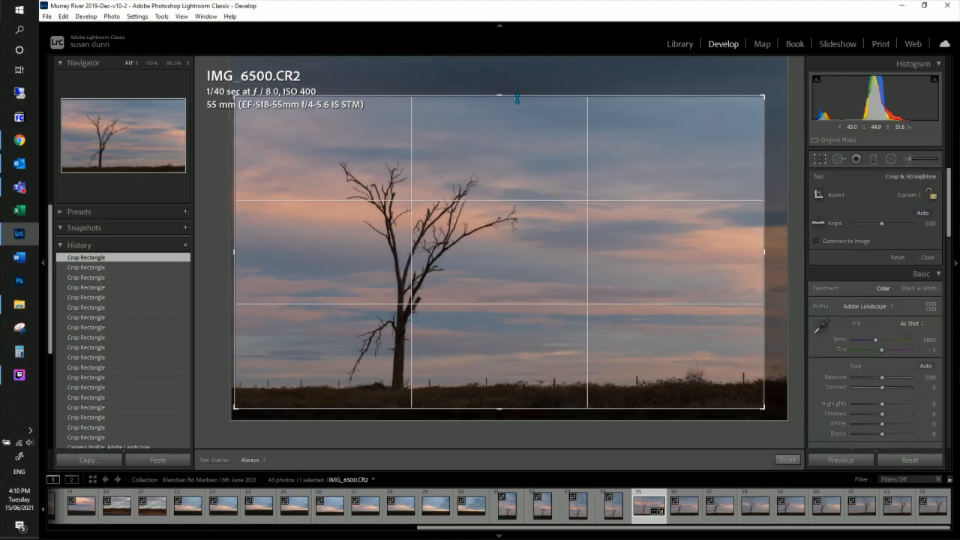
pyautogui.moveTo(515, 100); pyautogui.dragTo(515, 107)
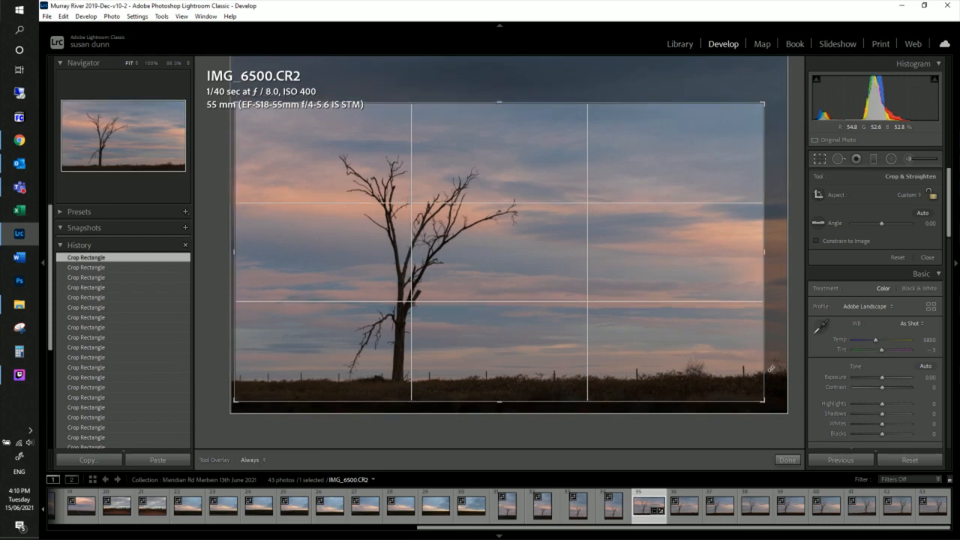
pyautogui.click(792, 462)
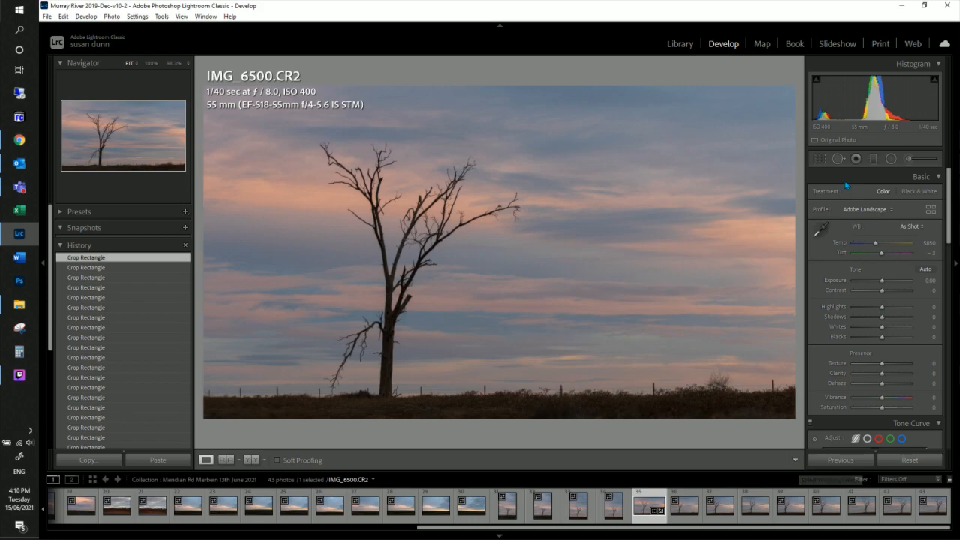
# Step: Try automatic straightening on the crop, undo it, and restore the last crop change
pyautogui.click(821, 164)
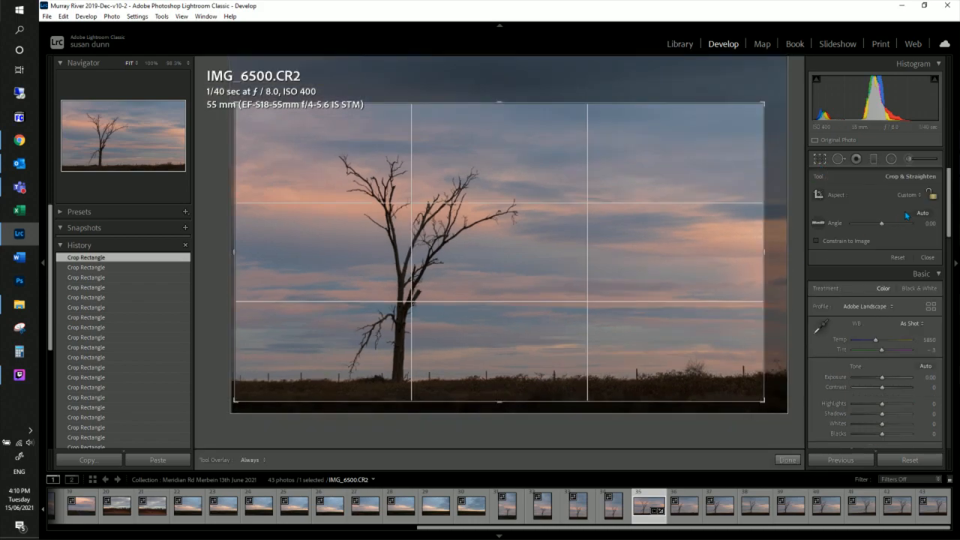
pyautogui.click(921, 214)
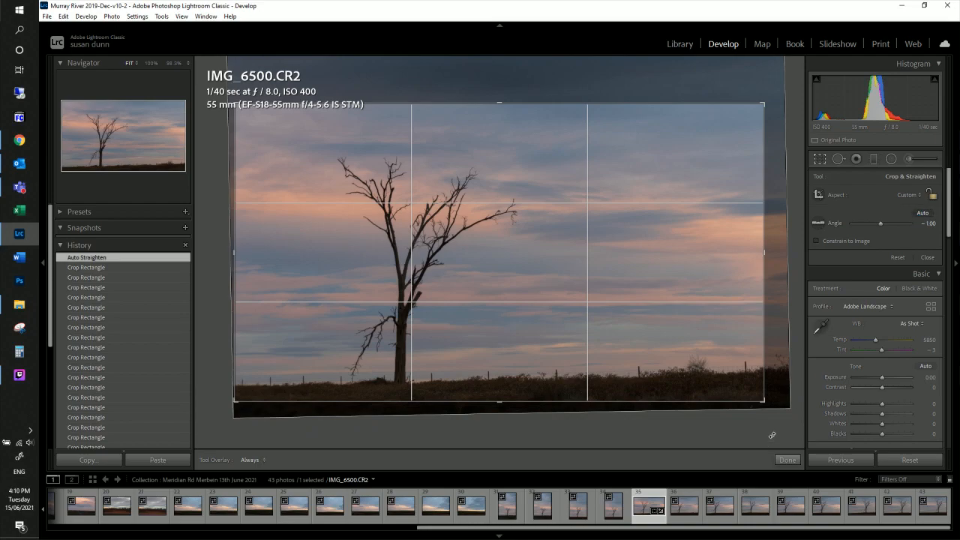
pyautogui.hotkey('ctrl', 'z')
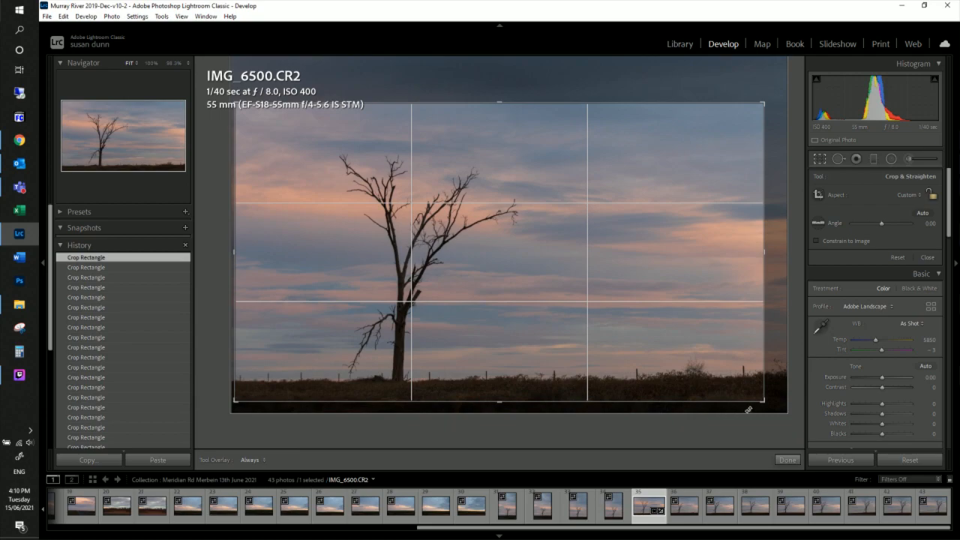
pyautogui.hotkey('ctrl', 'z')
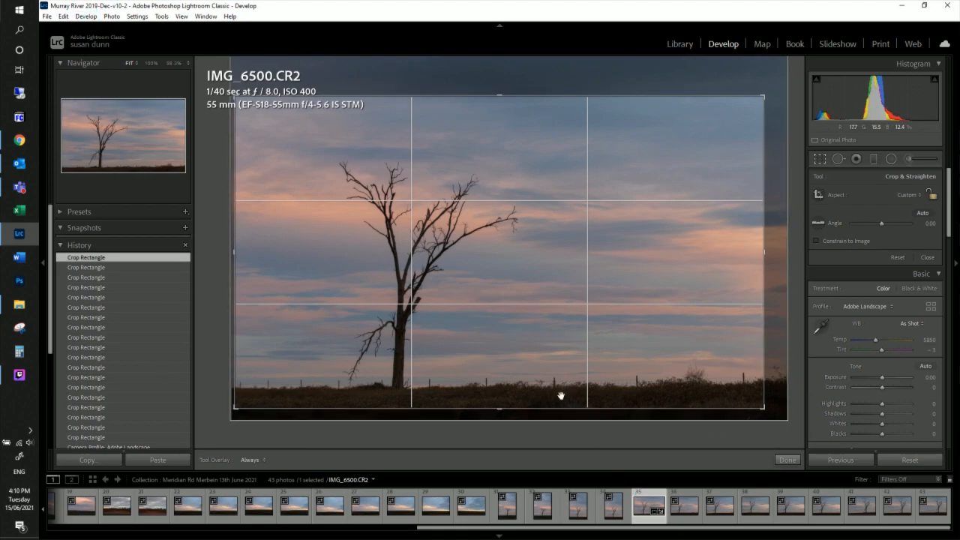
pyautogui.click(64, 16)
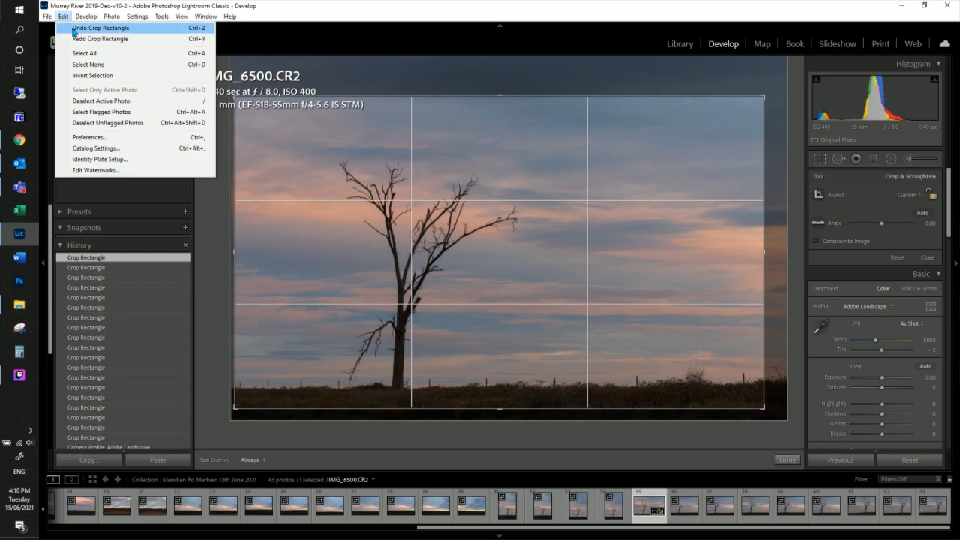
pyautogui.click(84, 39)
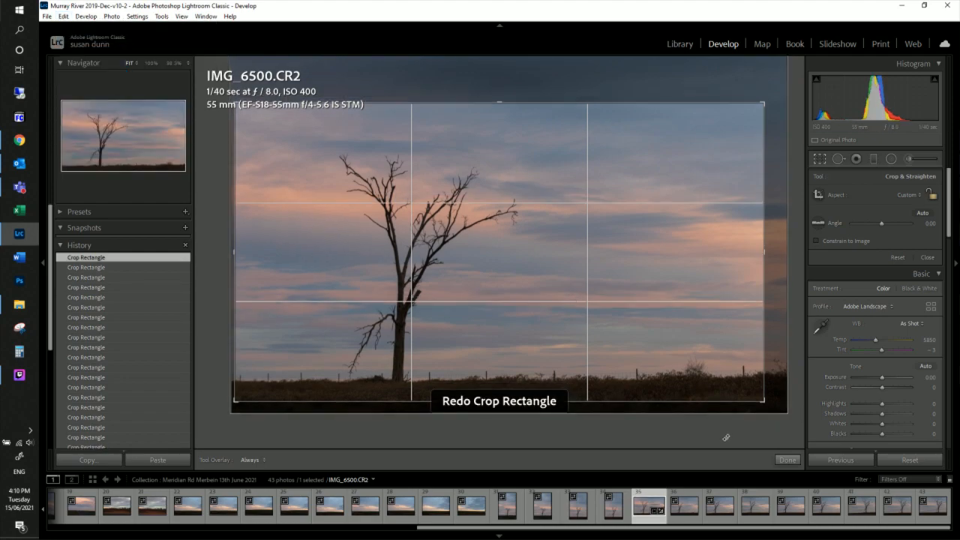
pyautogui.click(780, 460)
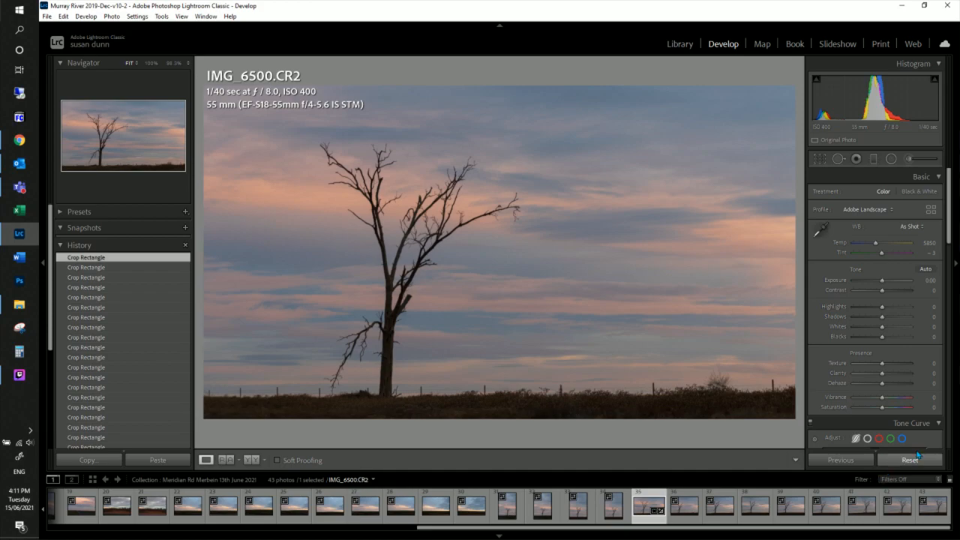
pyautogui.click(912, 228)
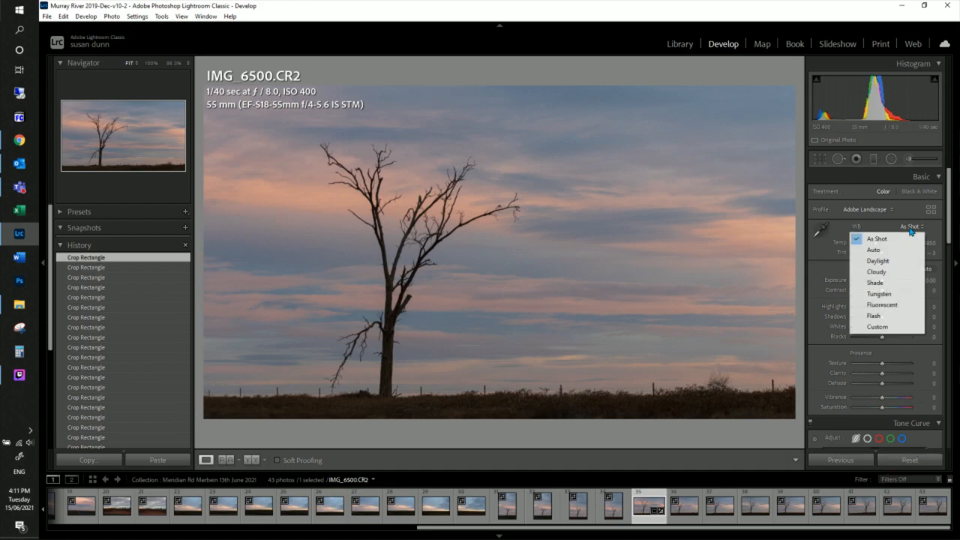
pyautogui.click(886, 210)
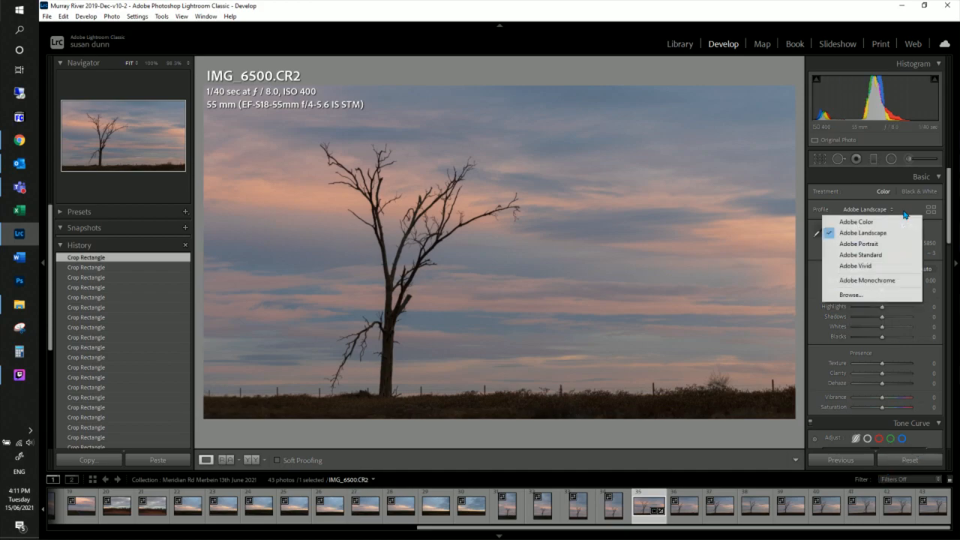
pyautogui.click(943, 233)
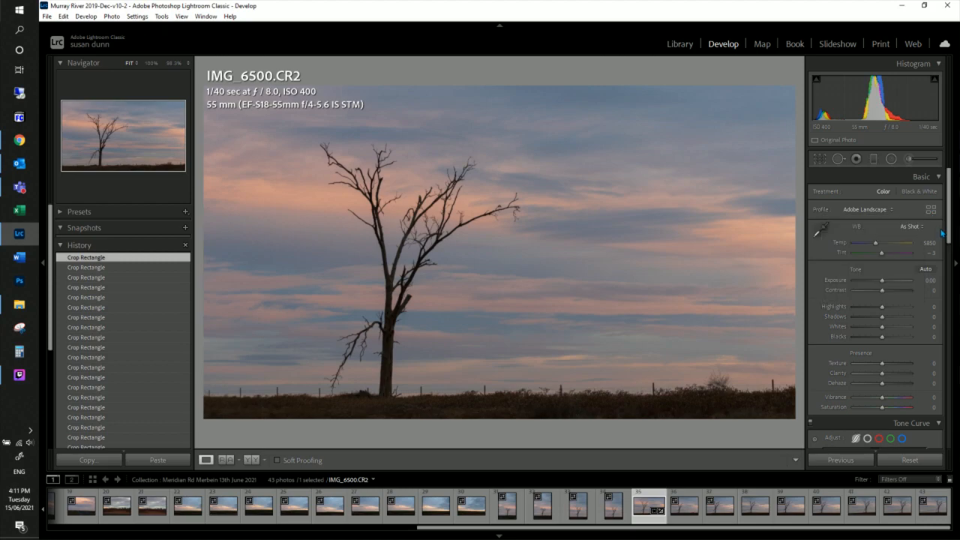
pyautogui.click(888, 209)
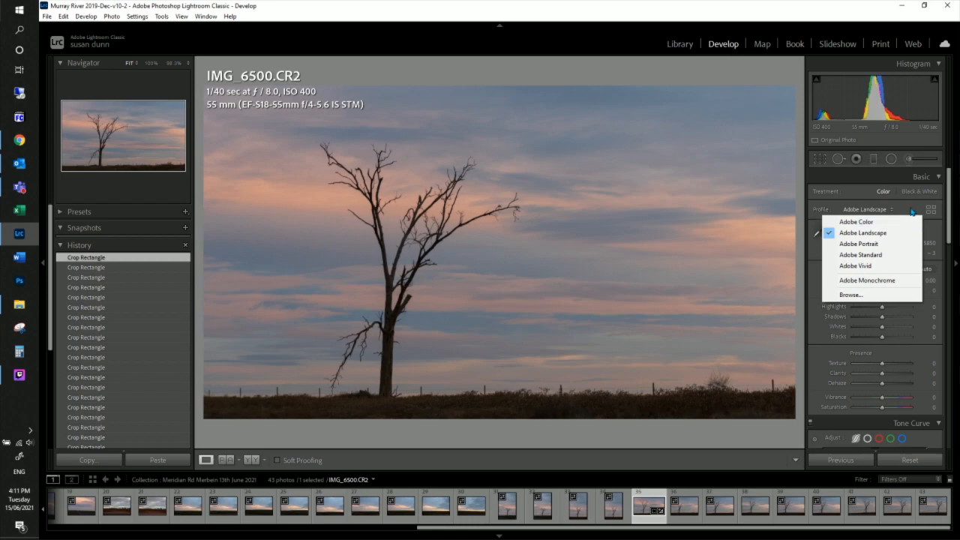
pyautogui.click(942, 238)
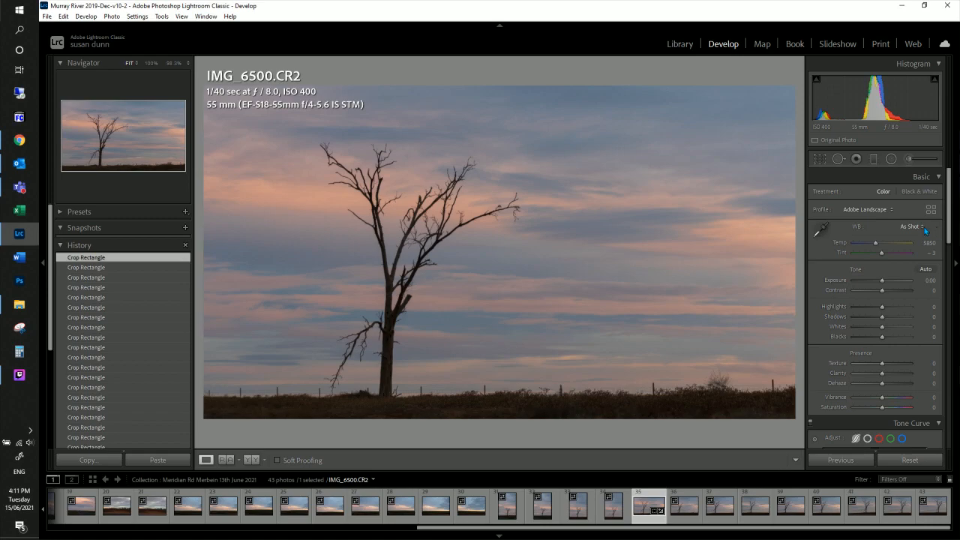
# Step: Compare the Daylight, Shade and Cloudy white balance presets on the photo, switching back to Daylight and Shade once more
pyautogui.click(910, 230)
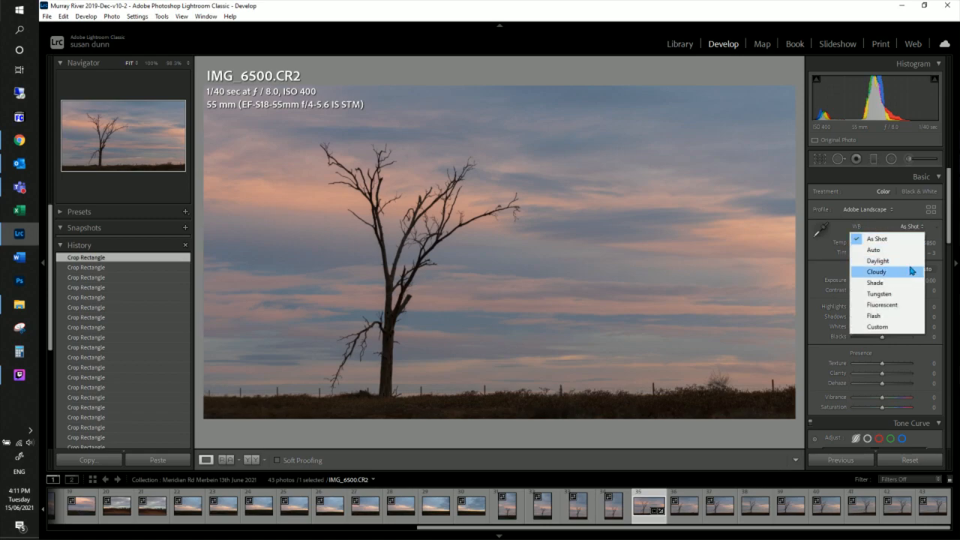
pyautogui.click(912, 261)
pyautogui.click(916, 231)
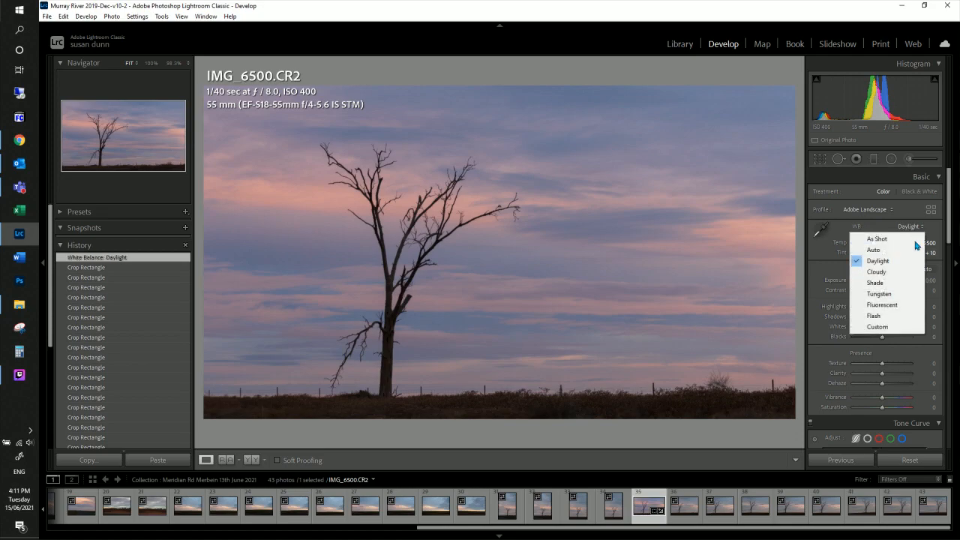
pyautogui.click(910, 283)
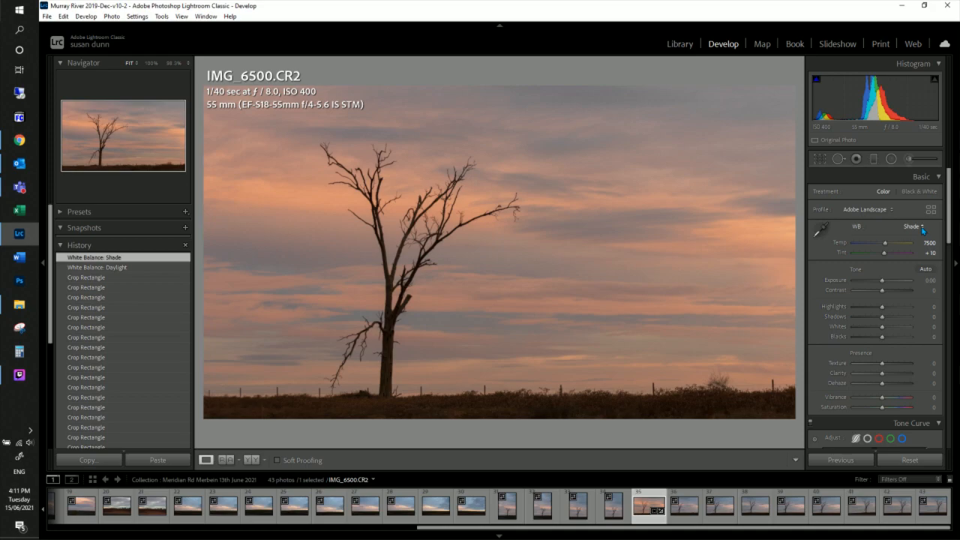
pyautogui.click(923, 229)
pyautogui.click(910, 272)
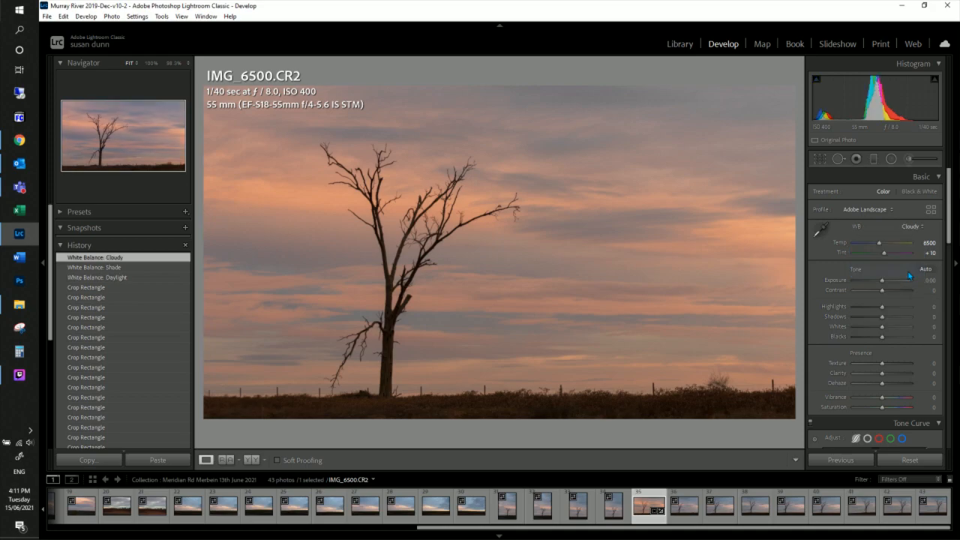
pyautogui.click(916, 226)
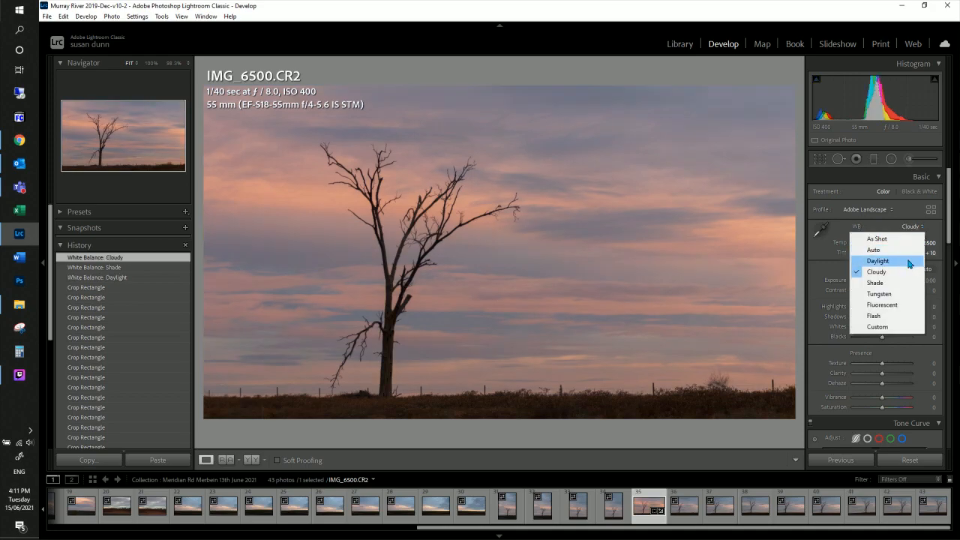
pyautogui.click(909, 260)
pyautogui.click(911, 228)
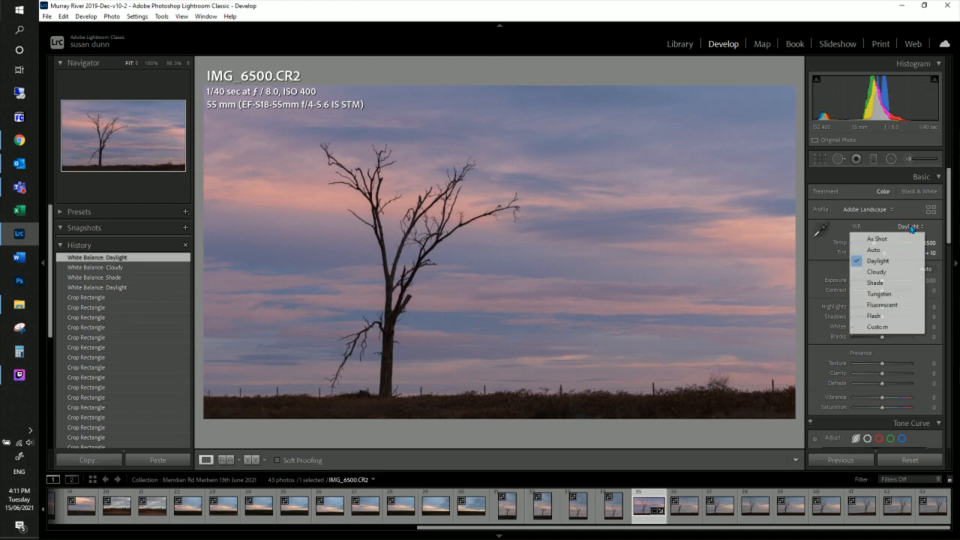
pyautogui.click(904, 289)
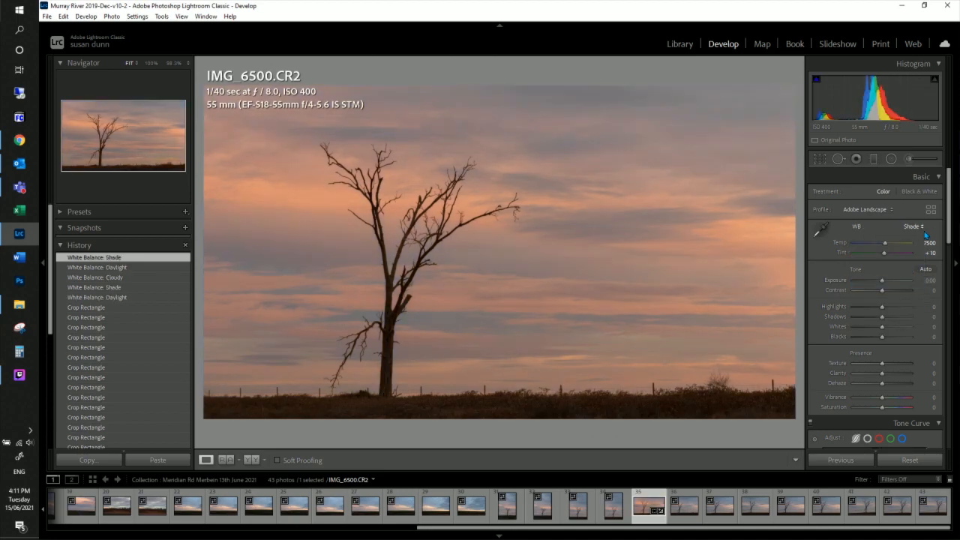
# Step: Try the Tungsten, Fluorescent and Flash white balance presets on the photo
pyautogui.click(926, 234)
pyautogui.click(856, 303)
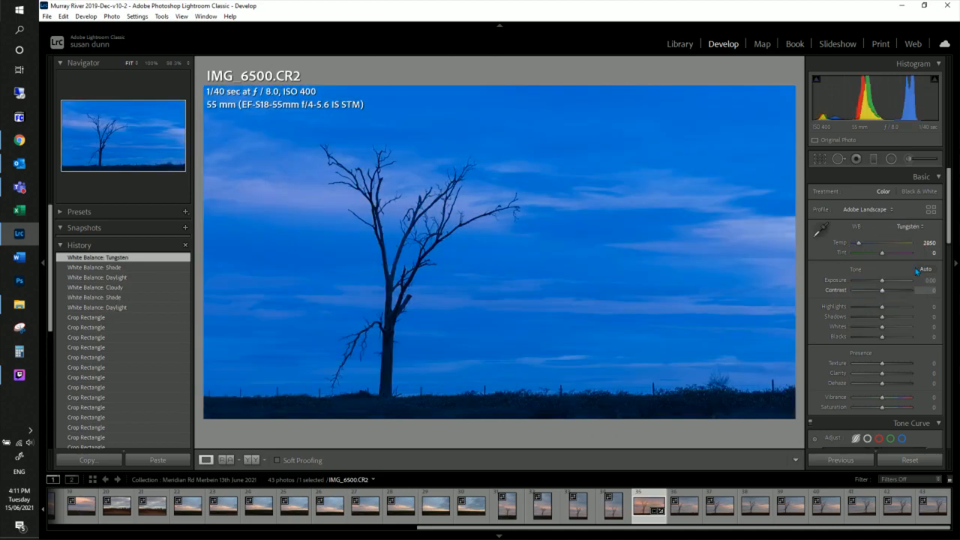
pyautogui.click(916, 229)
pyautogui.click(894, 306)
pyautogui.click(906, 227)
pyautogui.click(895, 316)
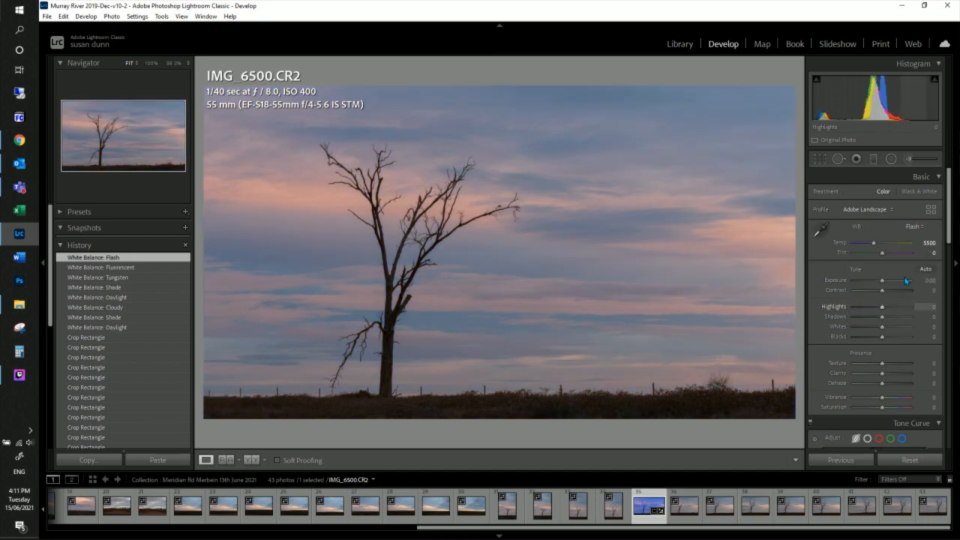
# Step: Try the Daylight and Auto white balance presets, and return the white balance to As Shot
pyautogui.click(912, 228)
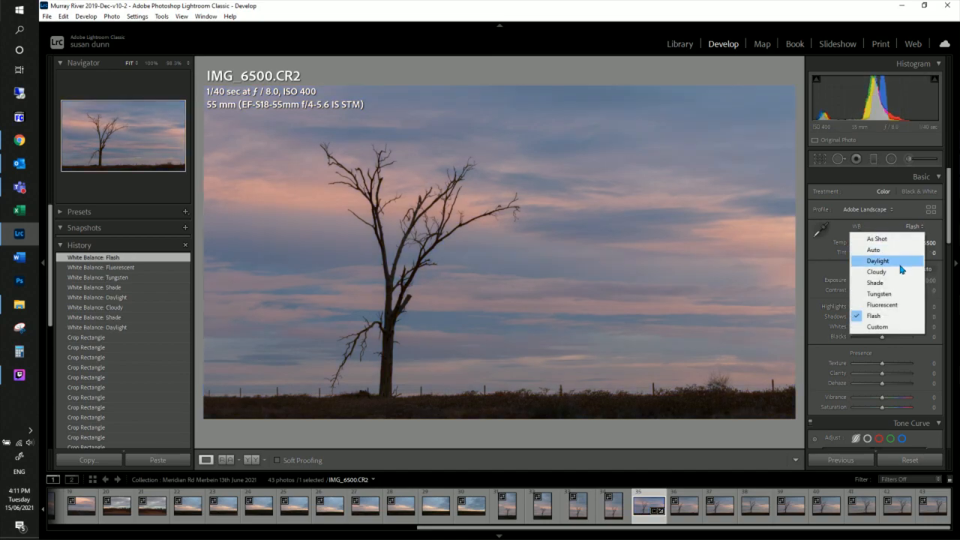
pyautogui.click(901, 264)
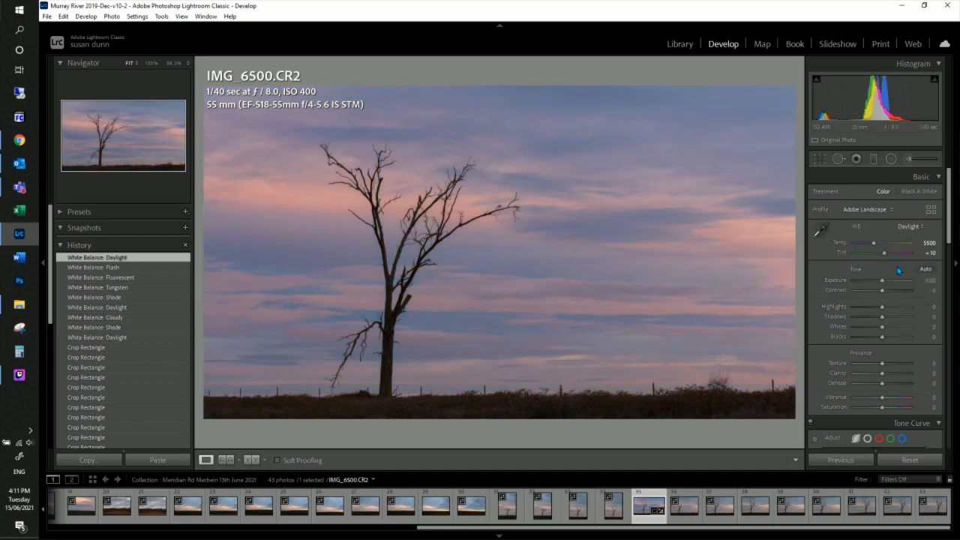
pyautogui.click(909, 226)
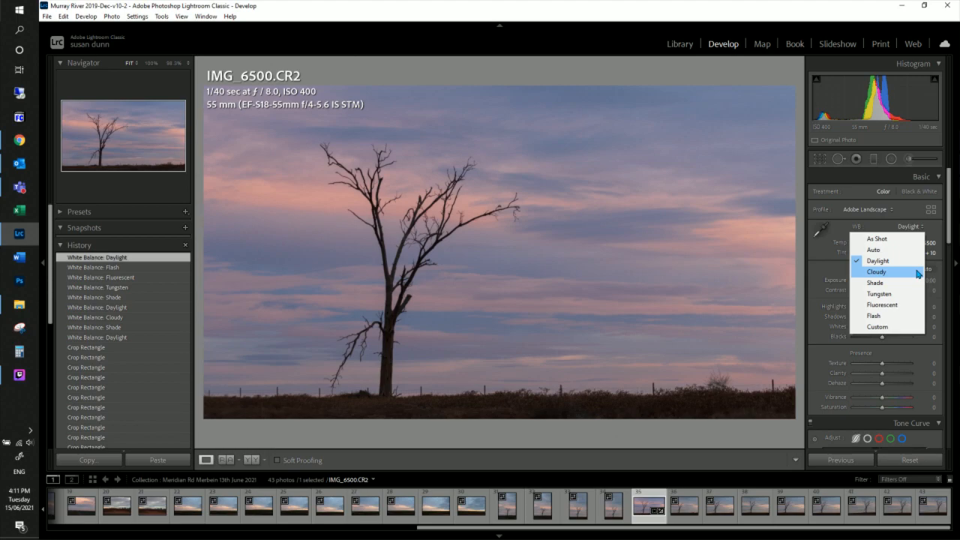
pyautogui.click(911, 251)
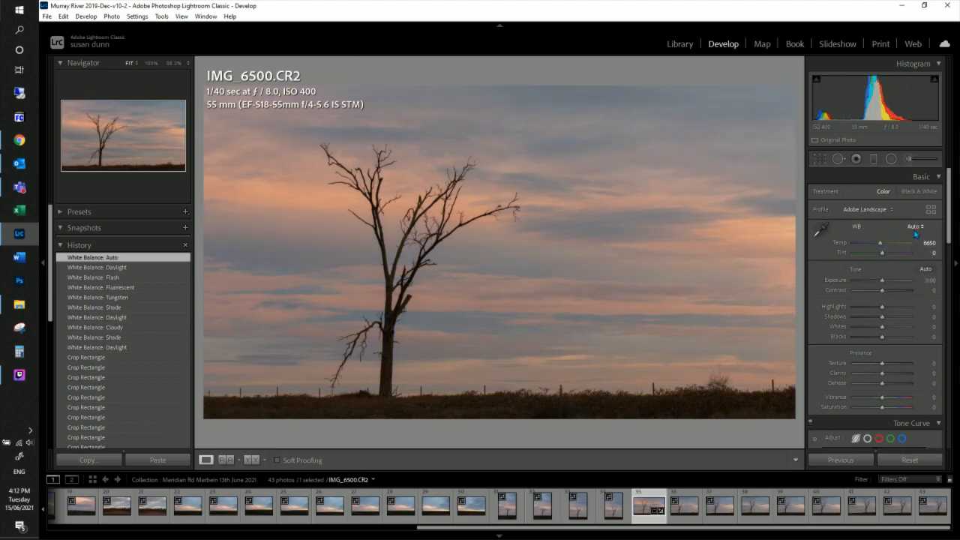
pyautogui.click(915, 227)
pyautogui.click(911, 239)
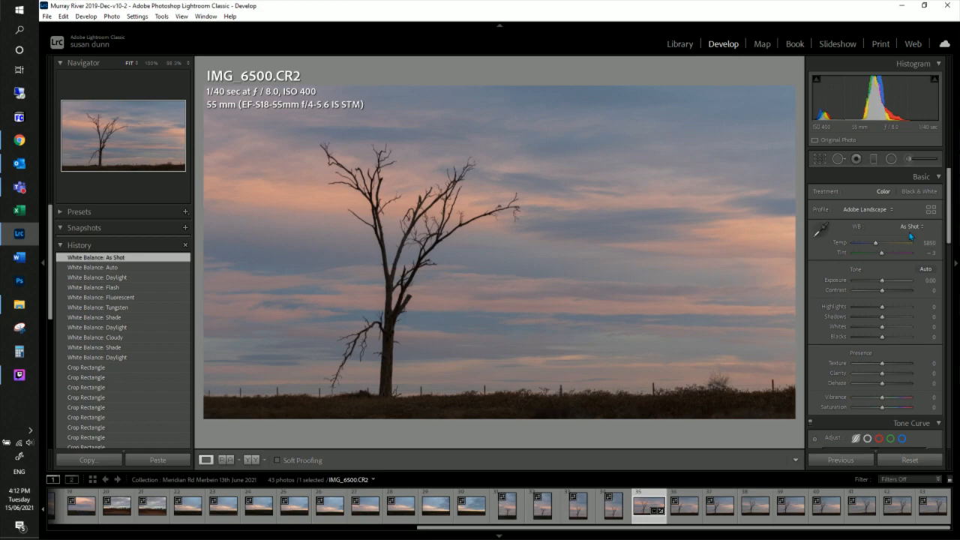
# Step: Set the white balance to Cloudy and apply the automatic tone settings
pyautogui.click(912, 226)
pyautogui.click(897, 274)
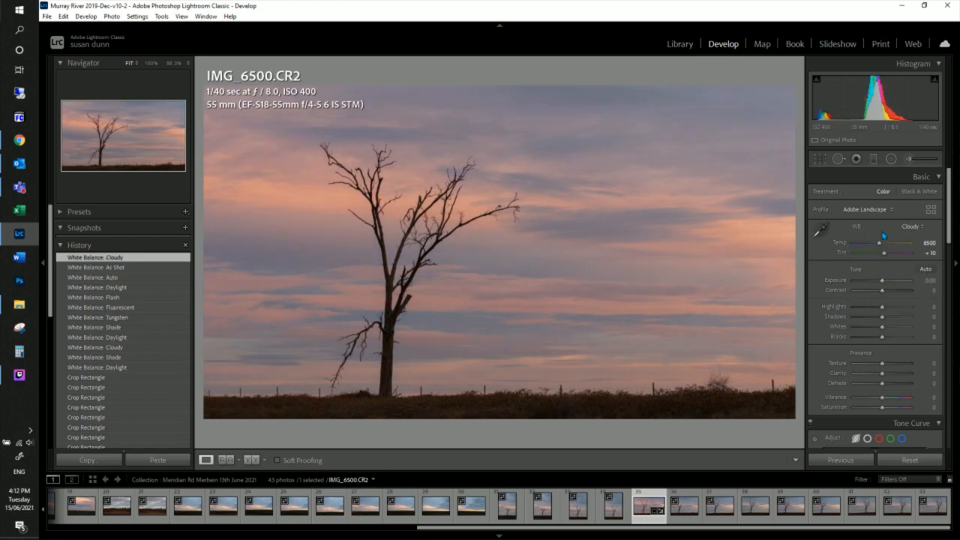
pyautogui.click(922, 270)
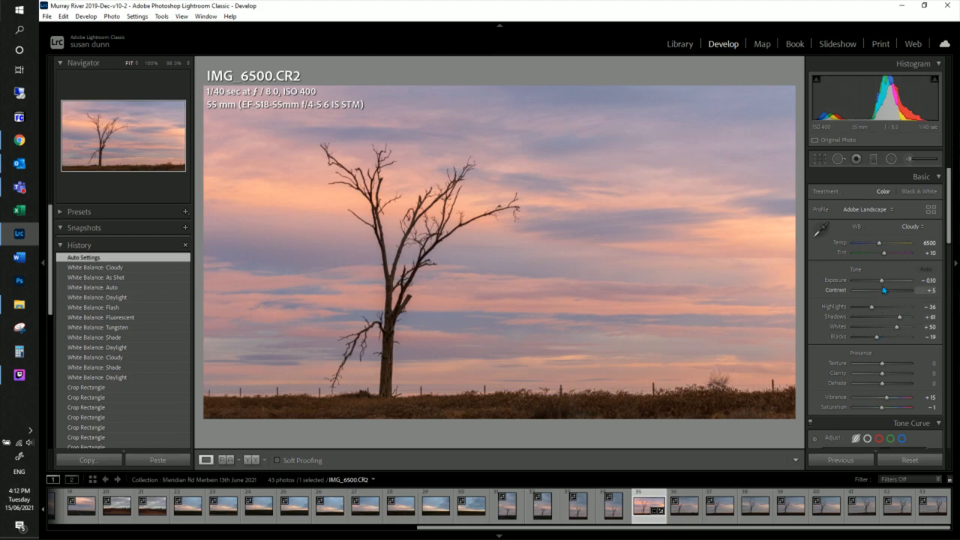
# Step: Adjust the photo's exposure to -0.44, highlights -19, shadows +51, whites +26, blacks -7, texture +14, clarity +7 and dehaze +12
pyautogui.moveTo(886, 285); pyautogui.dragTo(883, 285)
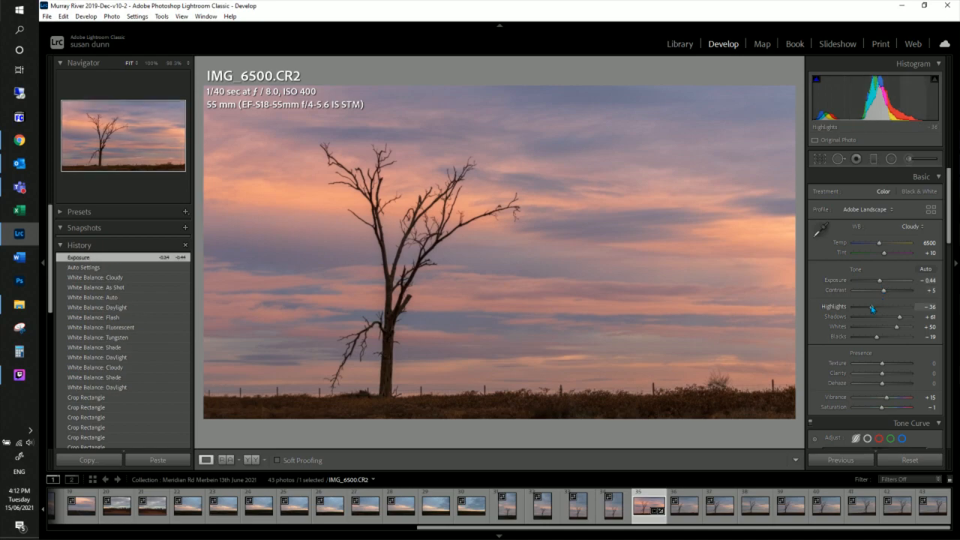
pyautogui.moveTo(872, 309); pyautogui.dragTo(878, 313)
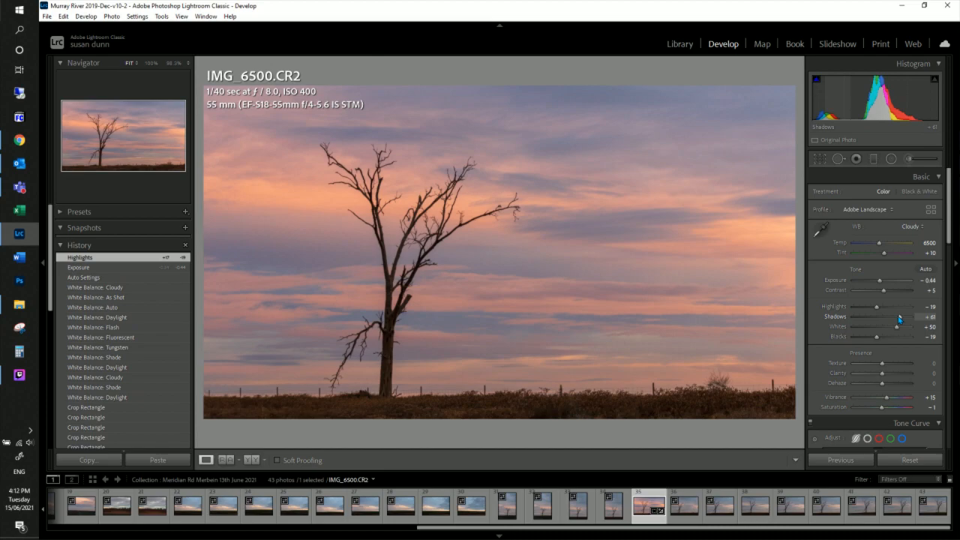
pyautogui.moveTo(899, 319); pyautogui.dragTo(888, 399)
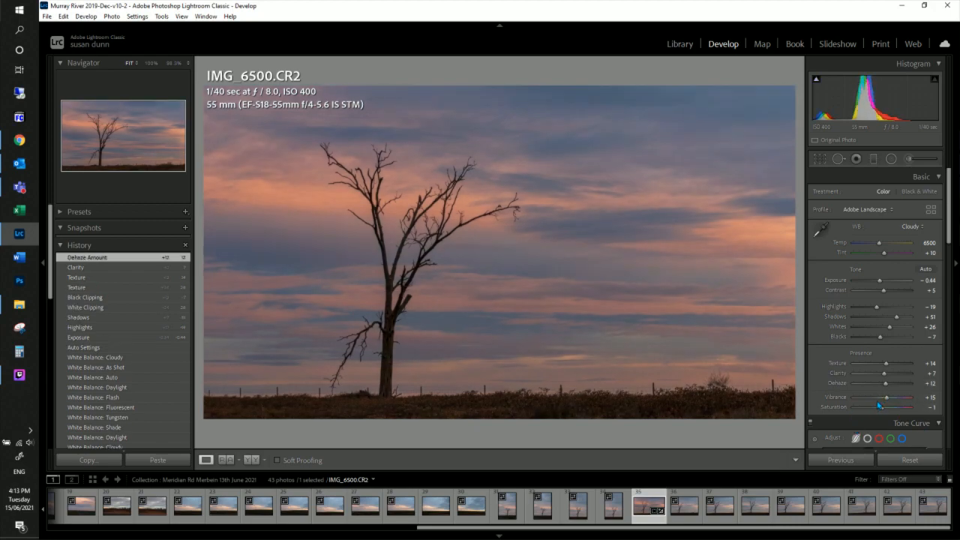
# Step: Raise the photo's overall saturation to +33
pyautogui.moveTo(883, 409); pyautogui.dragTo(889, 411)
pyautogui.moveTo(892, 412)
pyautogui.mouseDown()
pyautogui.moveTo(844, 411)
pyautogui.moveTo(892, 406)
pyautogui.mouseUp()
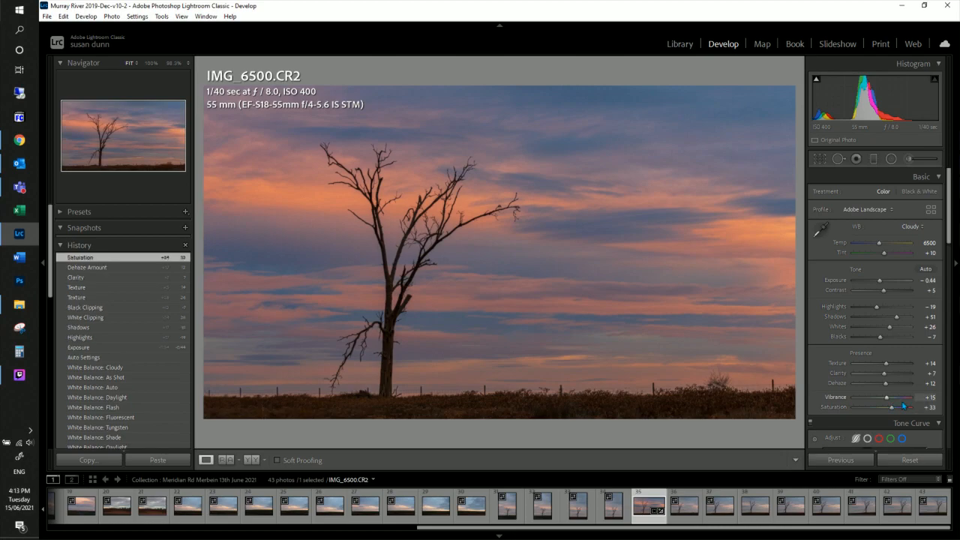
pyautogui.scroll(-4, 909, 397)
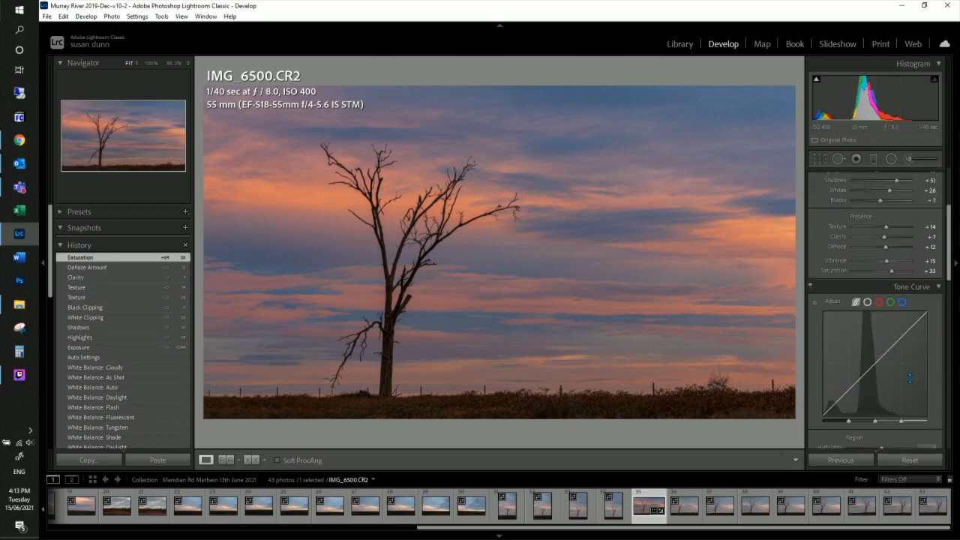
pyautogui.scroll(2, 912, 387)
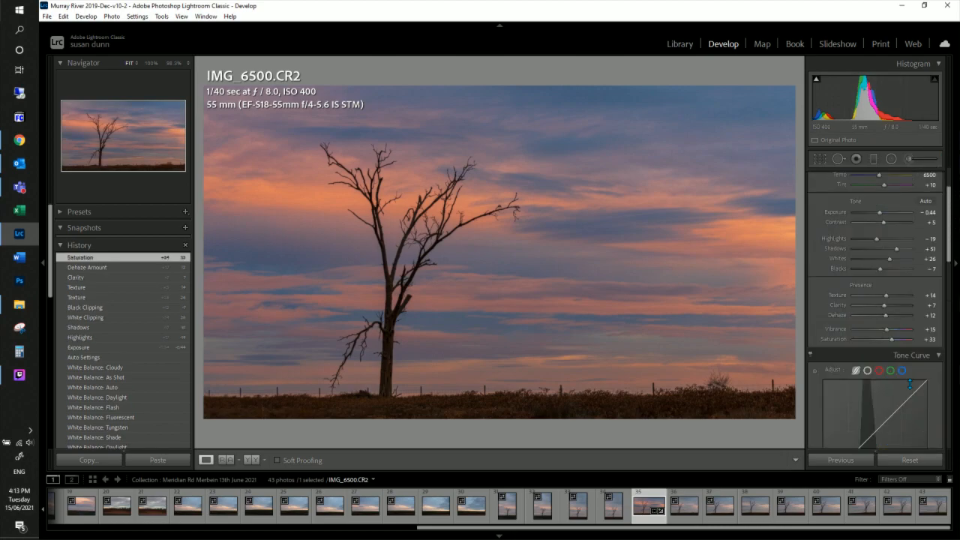
pyautogui.scroll(2, 910, 384)
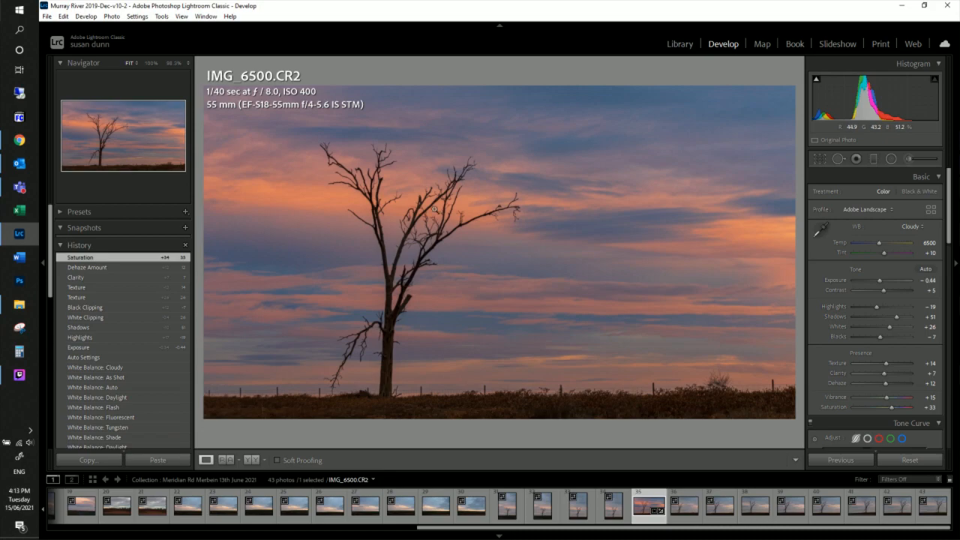
# Step: Try darkening the sky with Adjustment Brush strokes at exposure -1.98, and undo the strokes
pyautogui.click(909, 159)
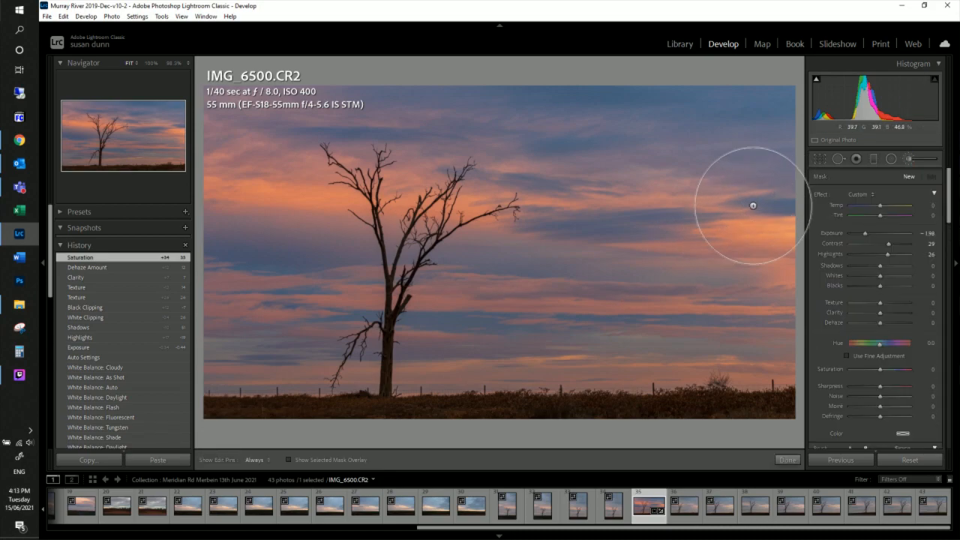
pyautogui.moveTo(743, 157)
pyautogui.mouseDown()
pyautogui.moveTo(225, 129)
pyautogui.moveTo(795, 165)
pyautogui.moveTo(158, 217)
pyautogui.moveTo(761, 236)
pyautogui.moveTo(372, 120)
pyautogui.moveTo(345, 138)
pyautogui.moveTo(793, 197)
pyautogui.moveTo(542, 199)
pyautogui.moveTo(890, 257)
pyautogui.mouseUp()
pyautogui.moveTo(210, 273)
pyautogui.mouseDown()
pyautogui.moveTo(755, 274)
pyautogui.moveTo(215, 266)
pyautogui.moveTo(583, 295)
pyautogui.moveTo(541, 326)
pyautogui.moveTo(274, 360)
pyautogui.moveTo(723, 350)
pyautogui.moveTo(767, 338)
pyautogui.mouseUp()
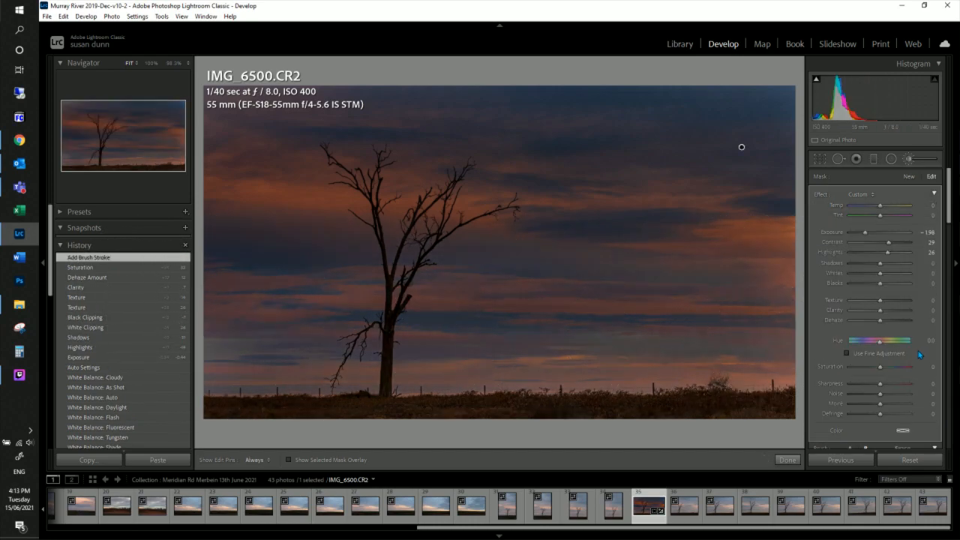
pyautogui.moveTo(777, 337)
pyautogui.mouseDown()
pyautogui.moveTo(79, 319)
pyautogui.moveTo(597, 295)
pyautogui.mouseUp()
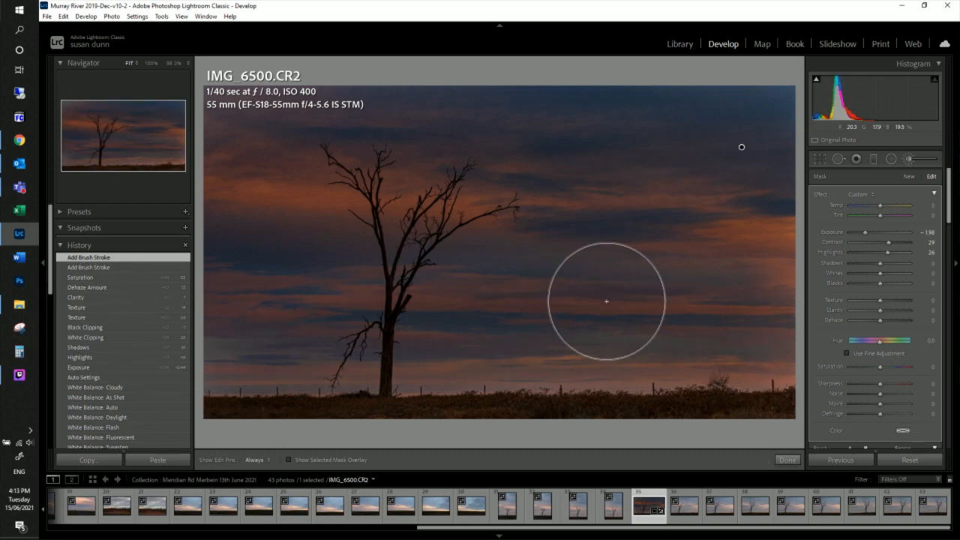
pyautogui.hotkey('ctrl', 'z')
pyautogui.hotkey('ctrl', 'z')
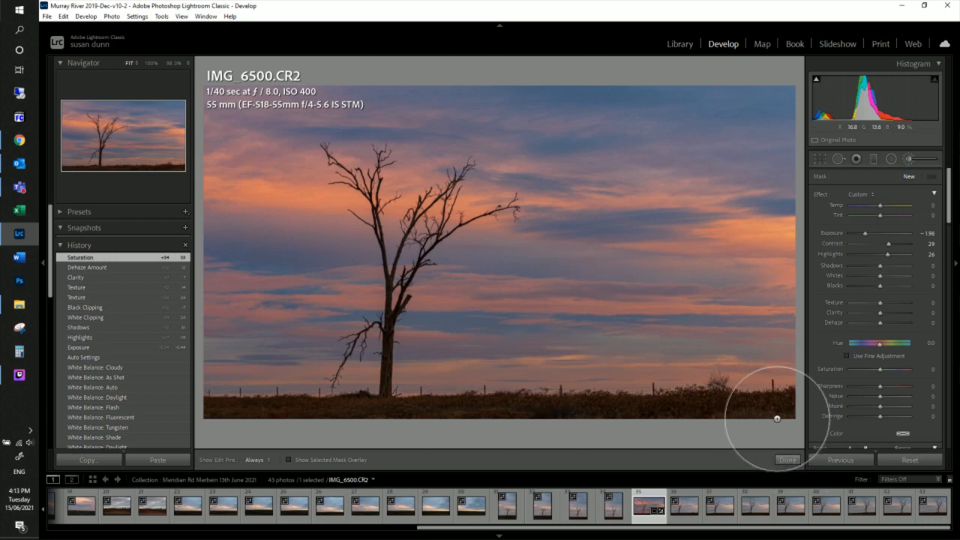
# Step: Paint an Adjustment Brush mask along the ground strip, and set its exposure to 1.18 and contrast to -4
pyautogui.moveTo(786, 414)
pyautogui.mouseDown()
pyautogui.moveTo(578, 409)
pyautogui.moveTo(180, 424)
pyautogui.mouseUp()
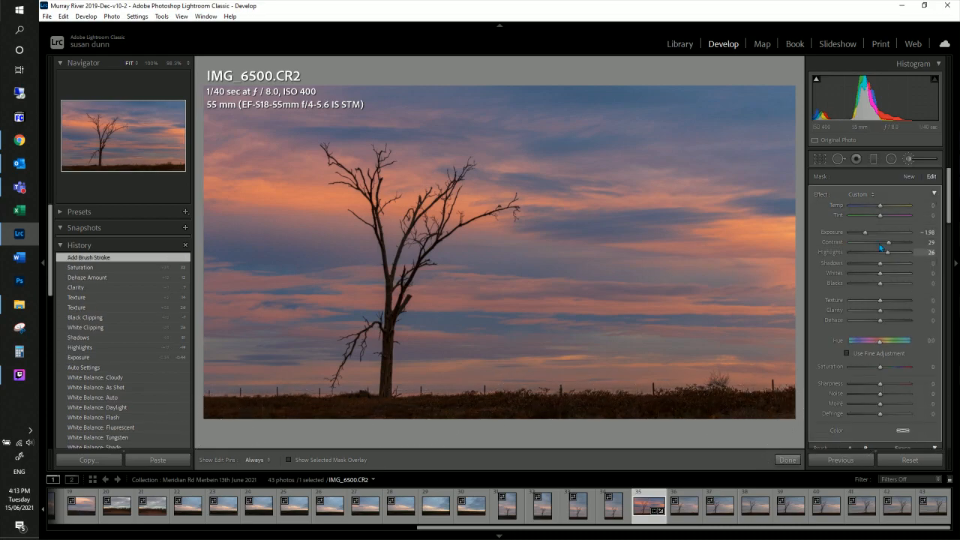
pyautogui.moveTo(870, 237)
pyautogui.mouseDown()
pyautogui.moveTo(909, 244)
pyautogui.moveTo(873, 252)
pyautogui.moveTo(886, 252)
pyautogui.mouseUp()
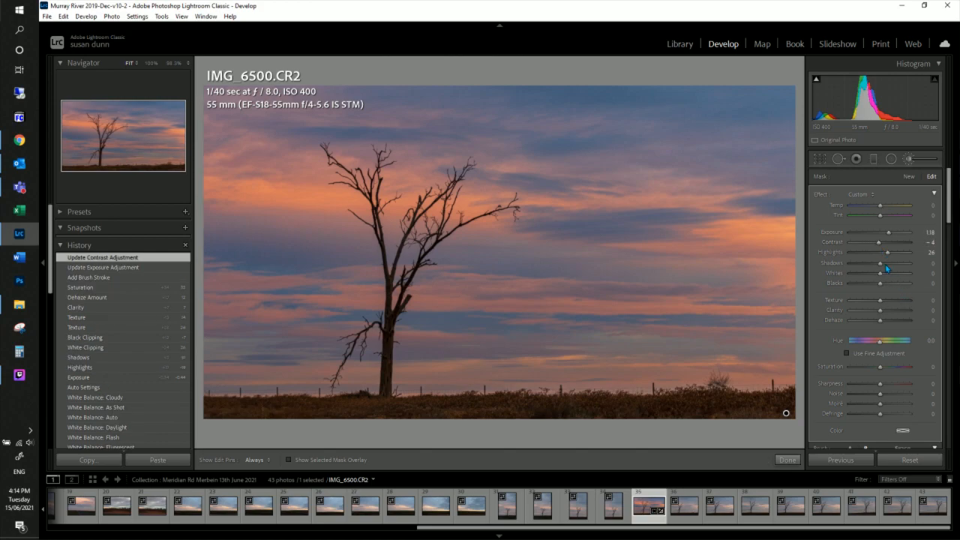
# Step: Set the ground mask's shadows and whites to 23, blacks to 18, texture to 23 and clarity to 14, and finish the brush edit
pyautogui.moveTo(883, 308); pyautogui.dragTo(887, 276)
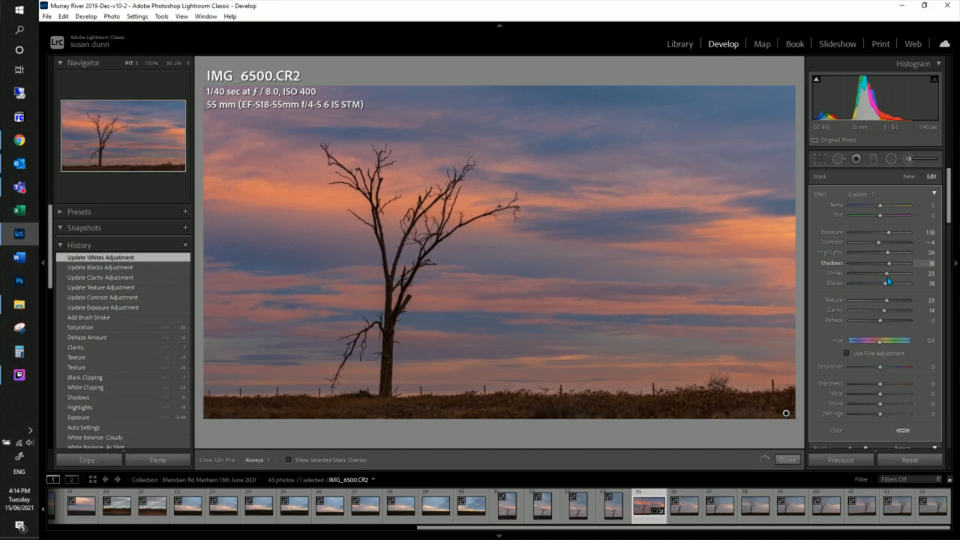
pyautogui.moveTo(888, 277); pyautogui.dragTo(886, 280)
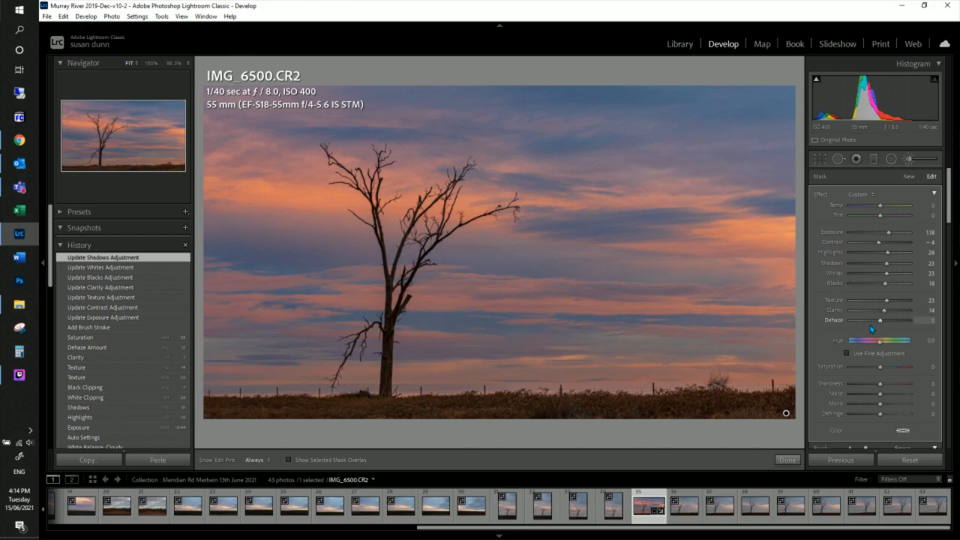
pyautogui.click(872, 195)
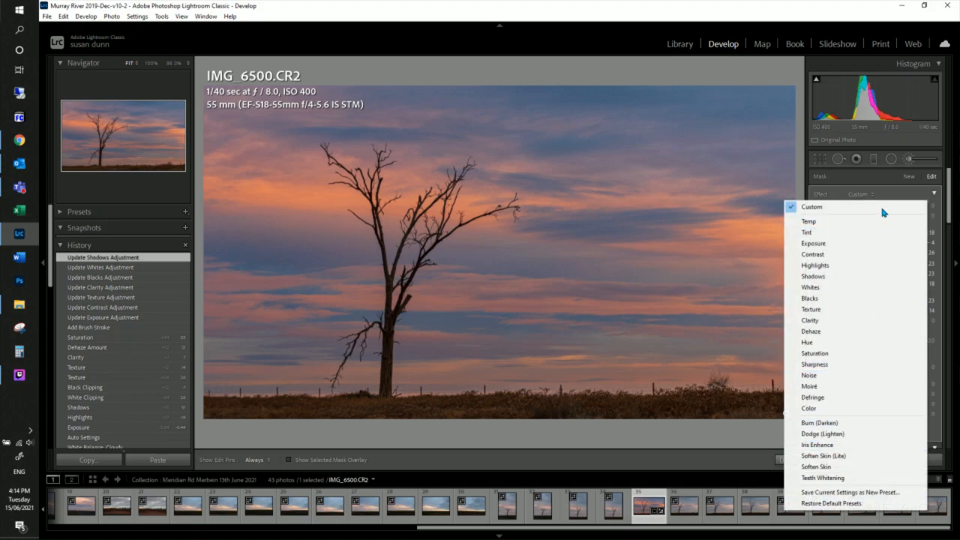
pyautogui.click(888, 194)
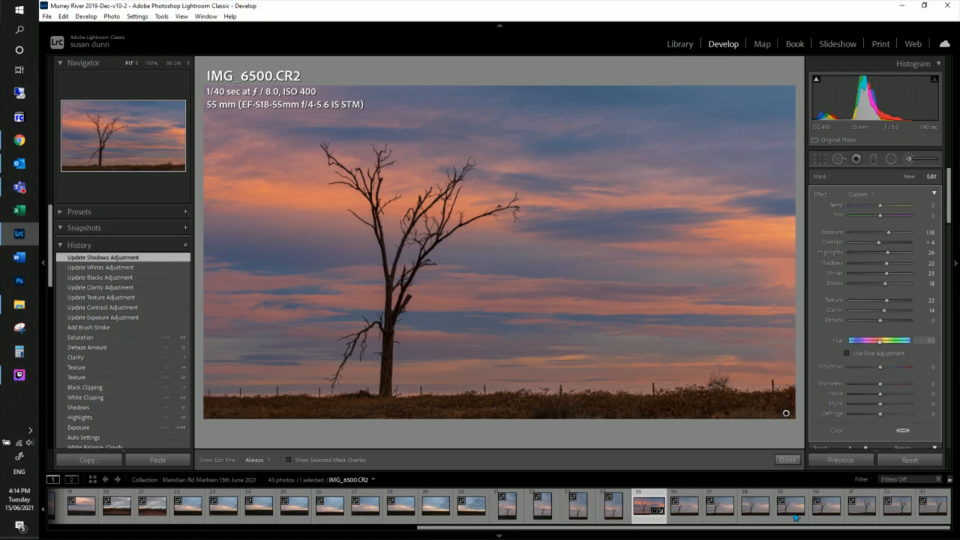
pyautogui.click(791, 462)
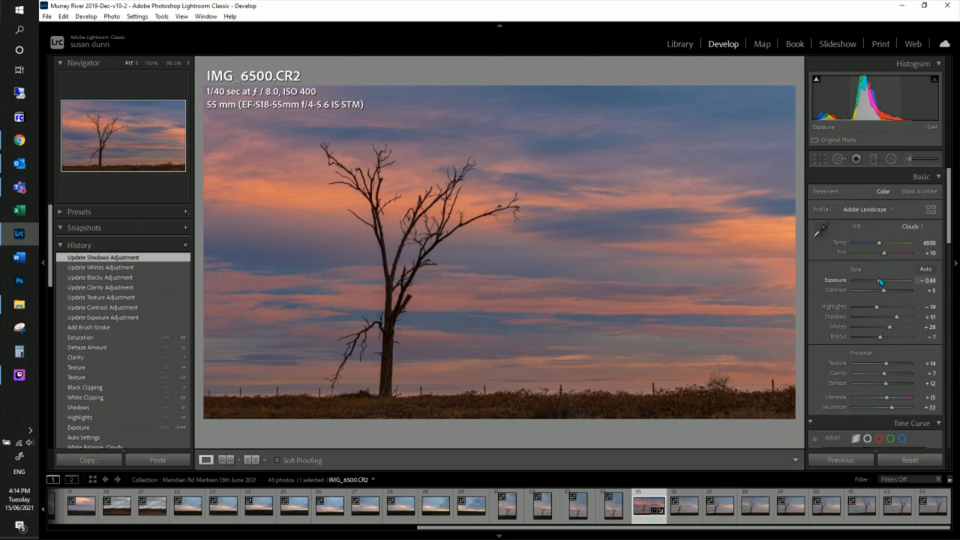
# Step: Set the photo's overall exposure to -0.26 and contrast to +21
pyautogui.moveTo(880, 281); pyautogui.dragTo(887, 298)
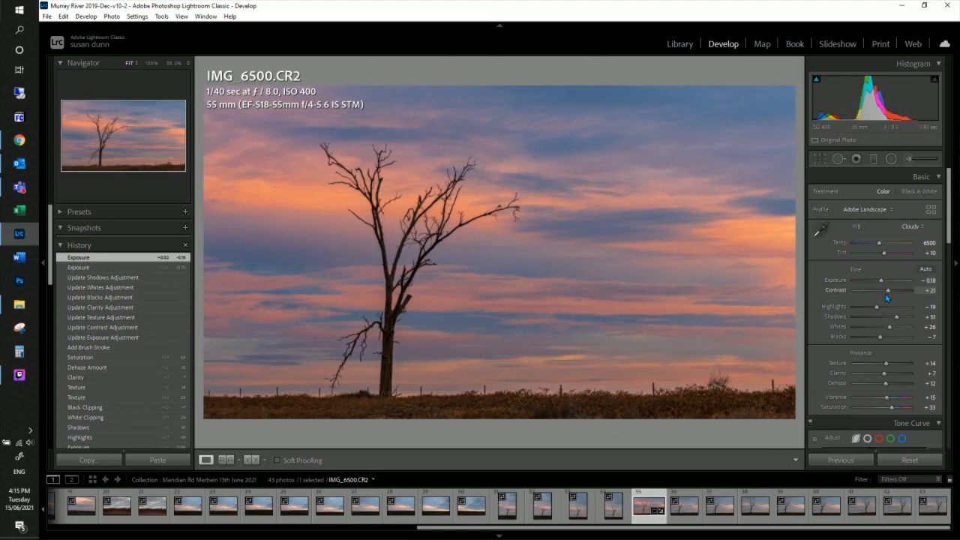
pyautogui.moveTo(882, 280); pyautogui.dragTo(880, 280)
# Step: Set the white balance temperature to 5850 and the tint to +26 for a pinker, purple sky
pyautogui.moveTo(879, 243)
pyautogui.mouseDown()
pyautogui.moveTo(902, 250)
pyautogui.moveTo(858, 256)
pyautogui.moveTo(884, 255)
pyautogui.mouseUp()
pyautogui.doubleClick(837, 243)
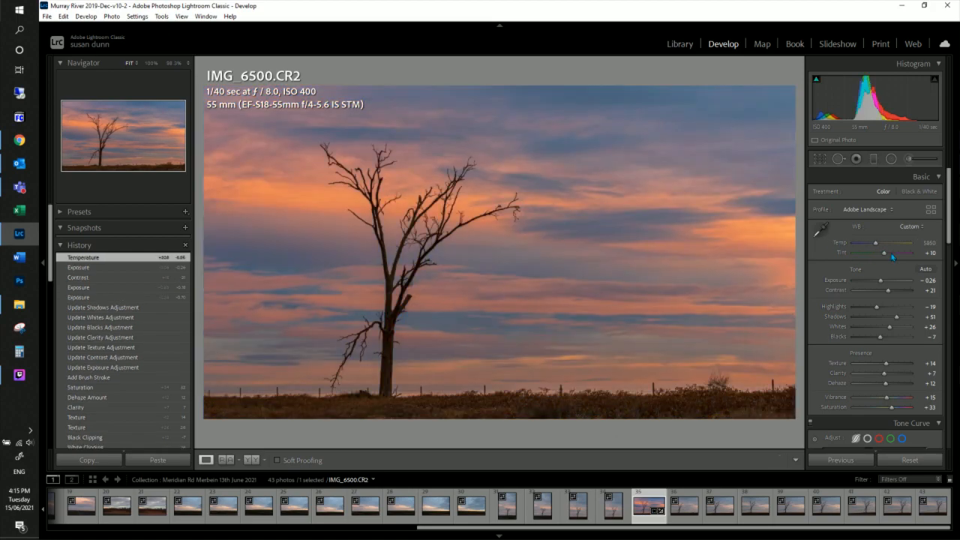
pyautogui.moveTo(890, 257); pyautogui.dragTo(893, 259)
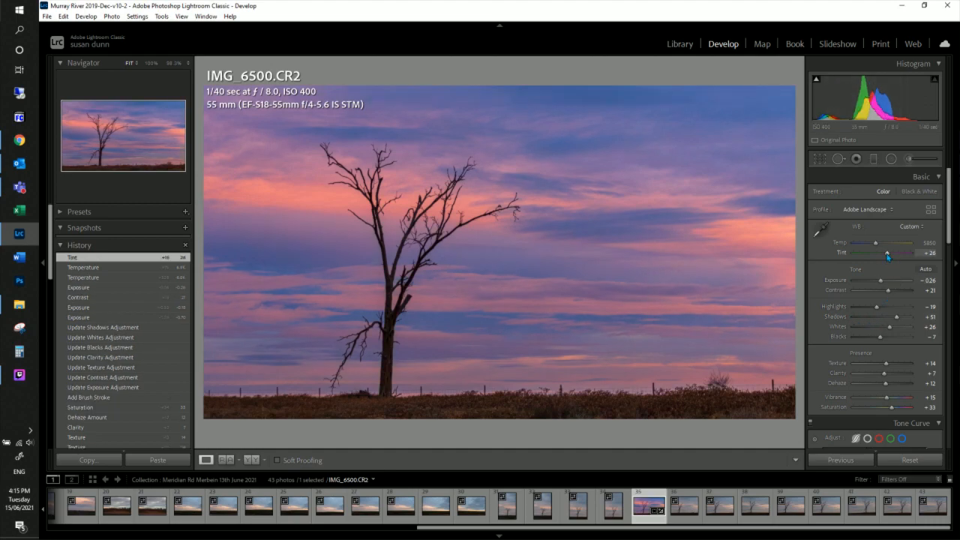
pyautogui.moveTo(887, 256); pyautogui.dragTo(882, 255)
pyautogui.doubleClick(847, 253)
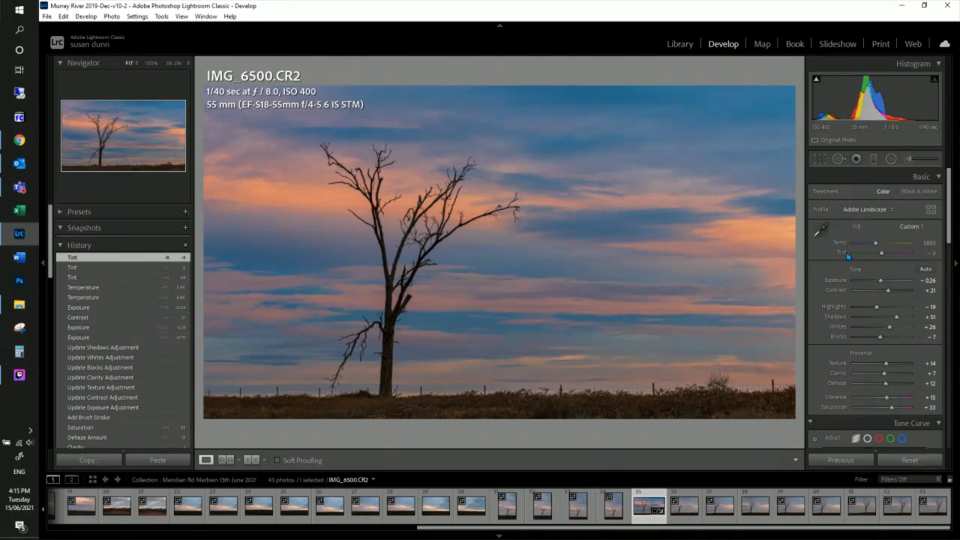
pyautogui.moveTo(886, 256); pyautogui.dragTo(892, 257)
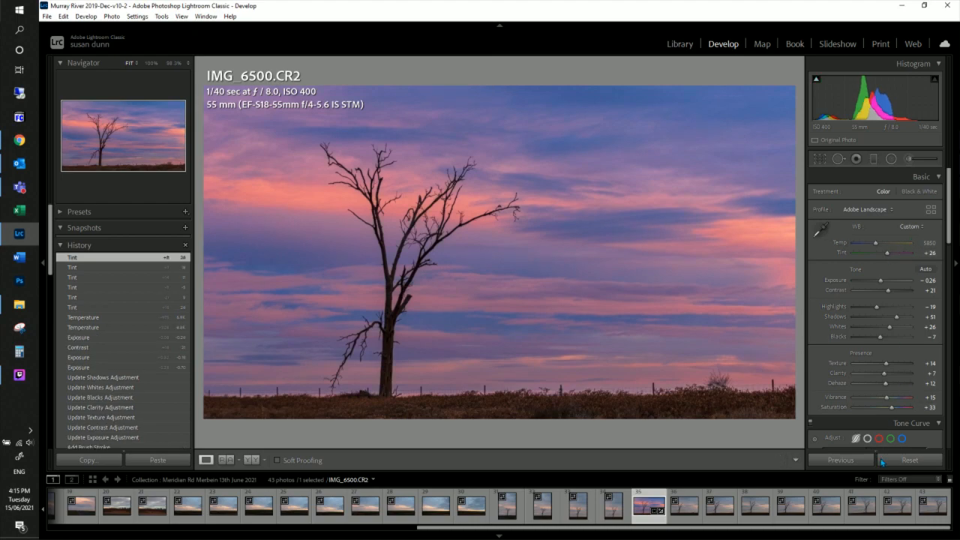
# Step: Try a tighter crop on all sides, with the tree trunk placed on the left vertical third line and less ground included
pyautogui.click(820, 159)
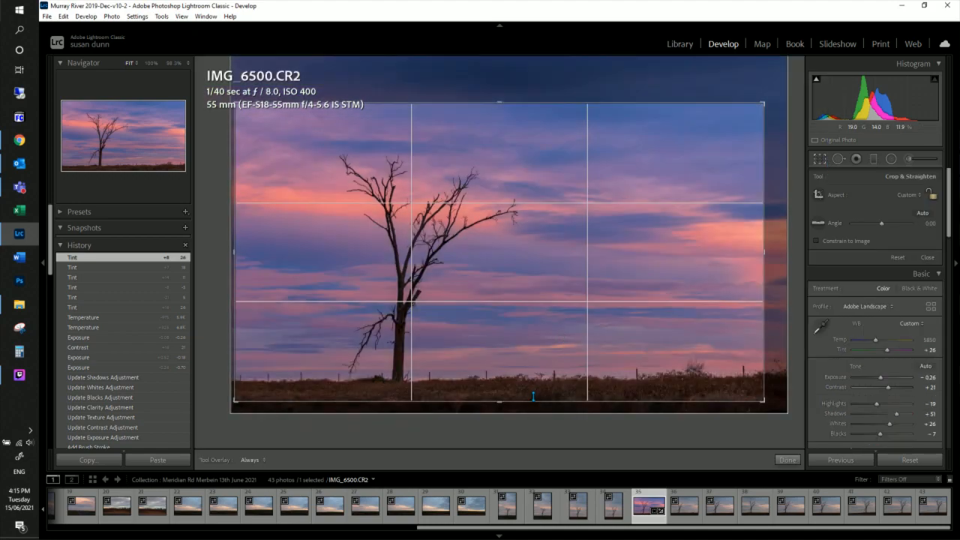
pyautogui.moveTo(529, 402); pyautogui.dragTo(534, 398)
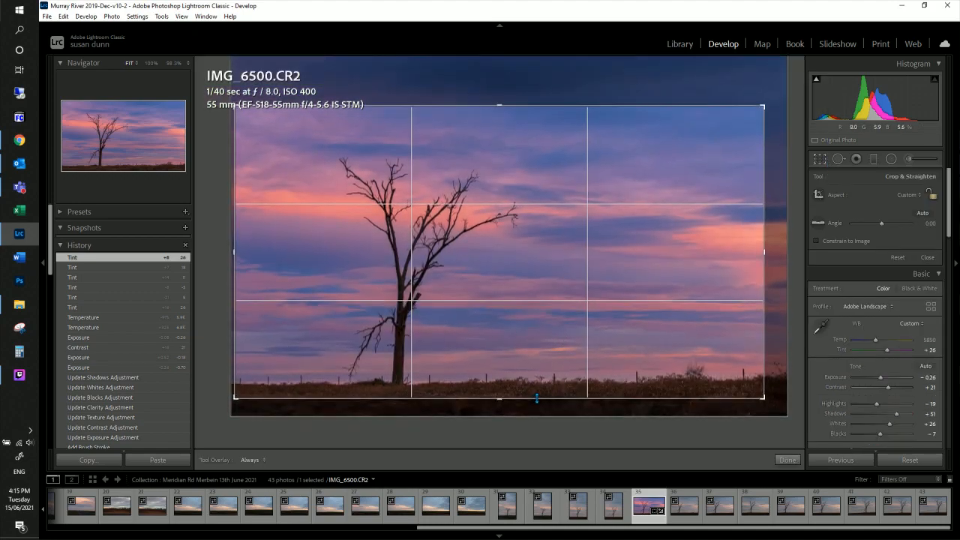
pyautogui.moveTo(537, 104); pyautogui.dragTo(539, 113)
pyautogui.moveTo(767, 234)
pyautogui.mouseDown()
pyautogui.moveTo(780, 234)
pyautogui.moveTo(767, 234)
pyautogui.mouseUp()
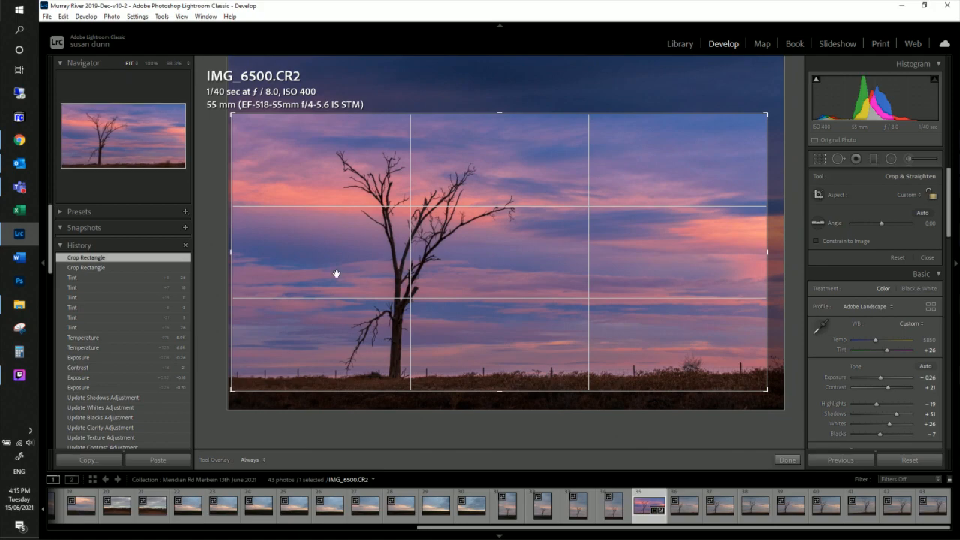
pyautogui.moveTo(244, 257); pyautogui.dragTo(251, 258)
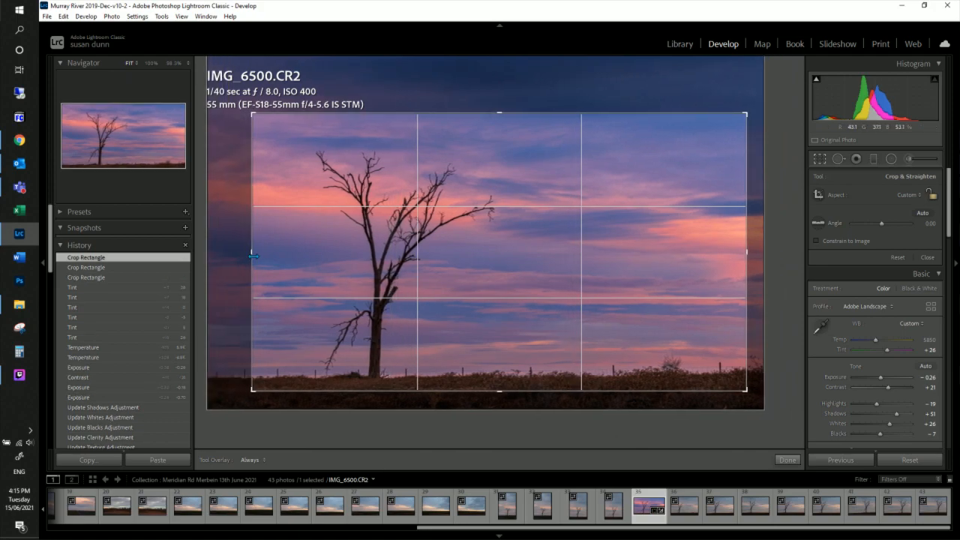
pyautogui.moveTo(426, 301); pyautogui.dragTo(469, 295)
pyautogui.click(787, 459)
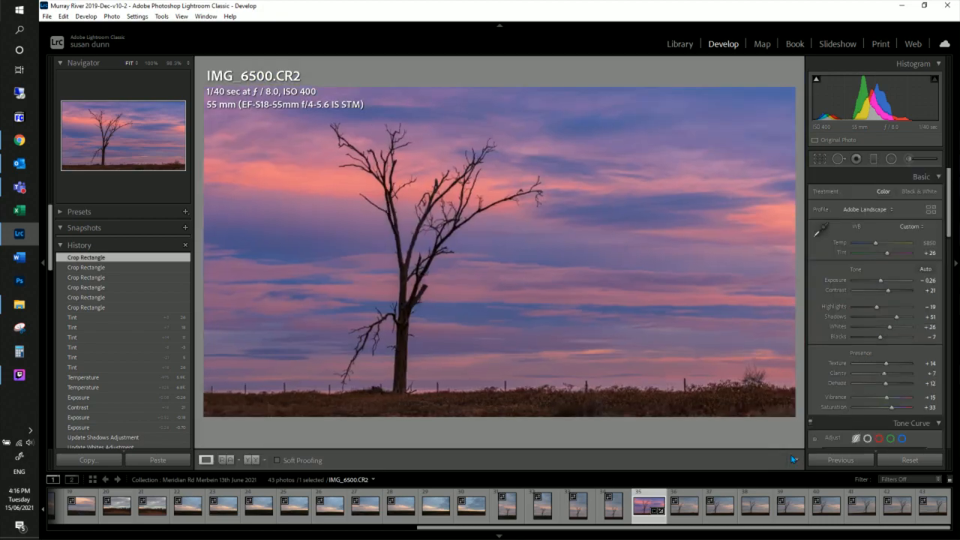
pyautogui.click(820, 161)
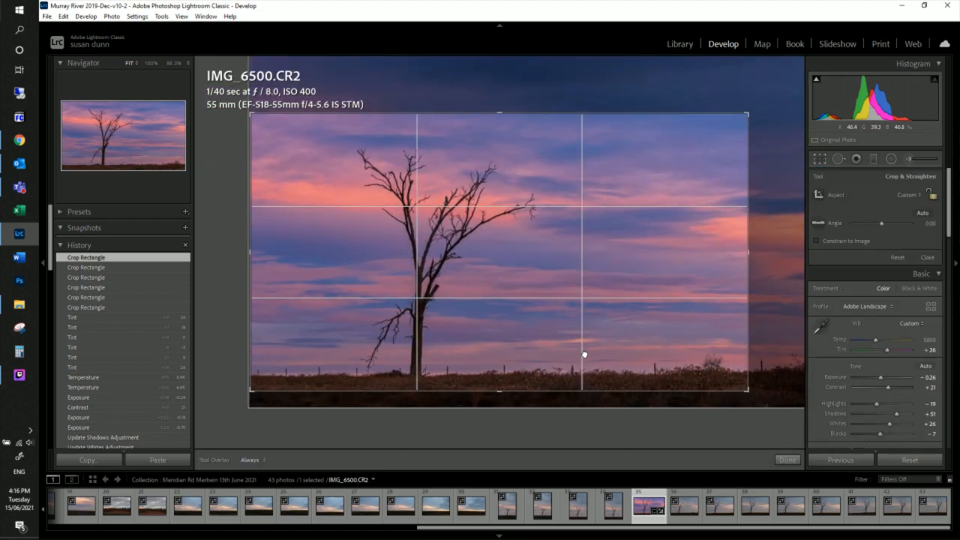
pyautogui.moveTo(585, 354); pyautogui.dragTo(611, 360)
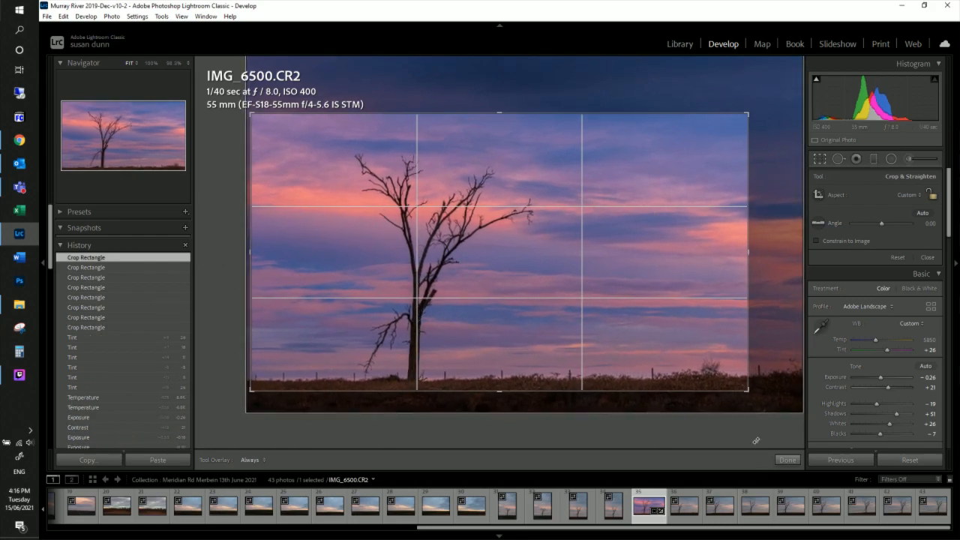
pyautogui.click(787, 460)
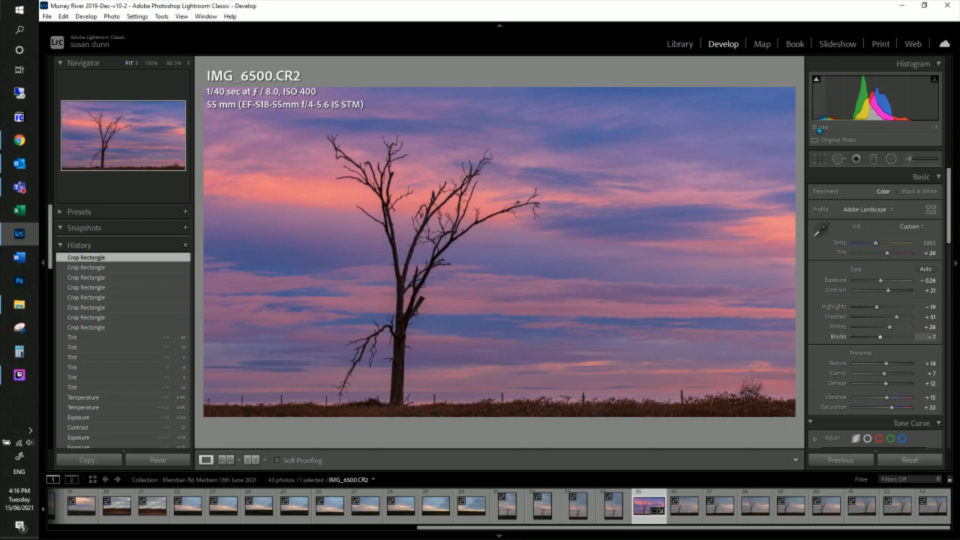
# Step: Try widening the crop to include more of the orange cloud on the right and slightly more ground below
pyautogui.click(819, 158)
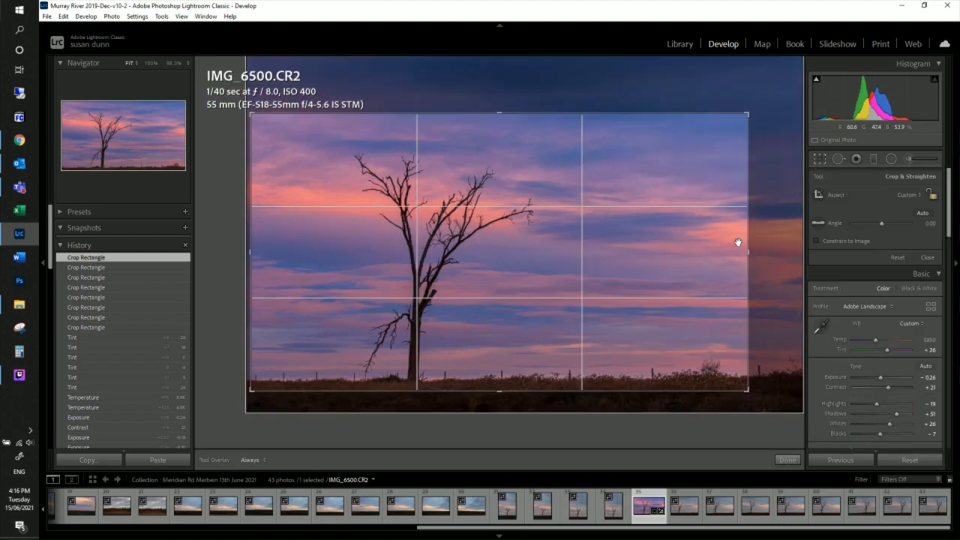
pyautogui.moveTo(745, 251); pyautogui.dragTo(759, 252)
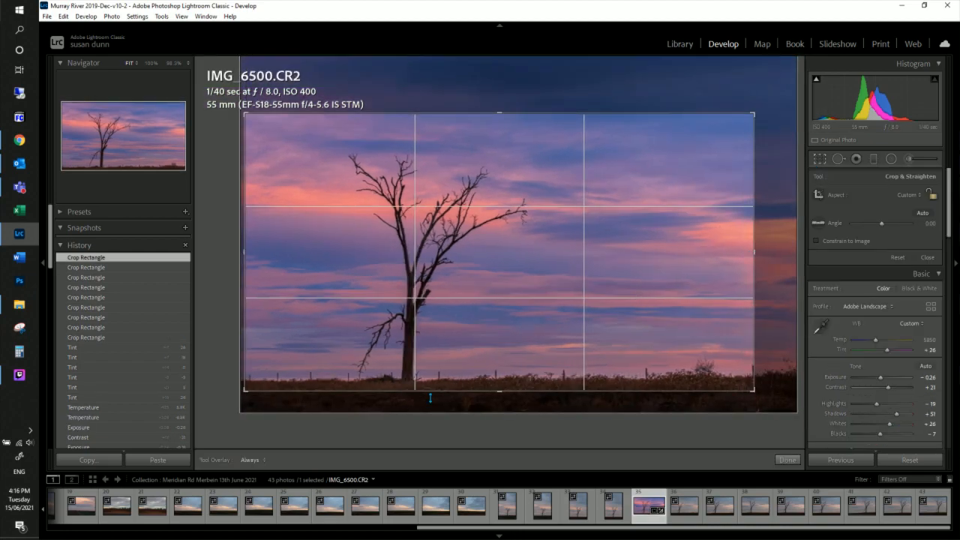
pyautogui.moveTo(430, 396); pyautogui.dragTo(430, 404)
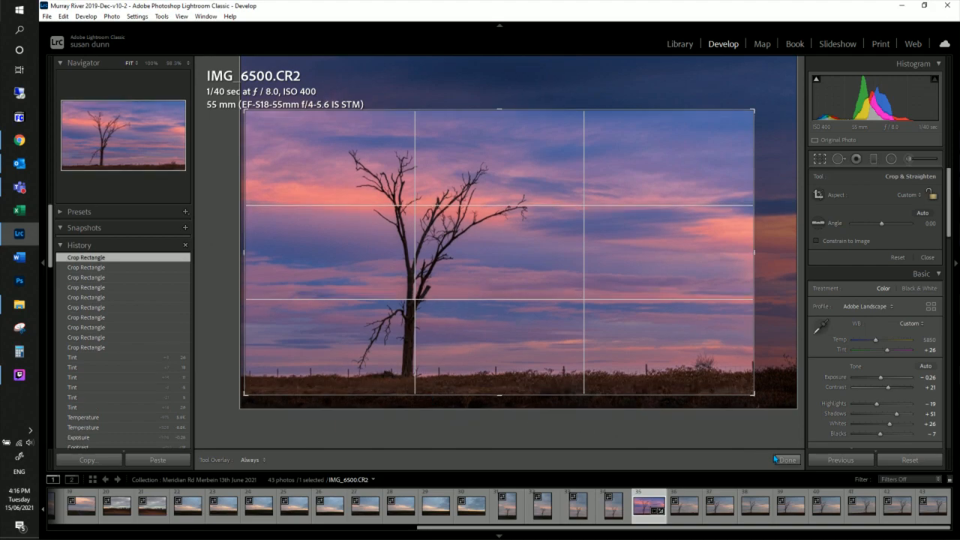
pyautogui.click(798, 460)
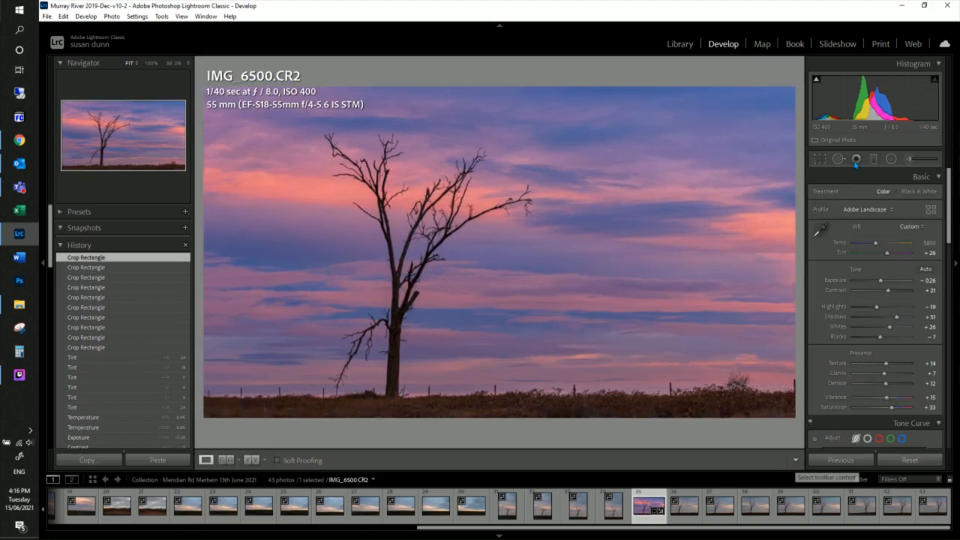
pyautogui.click(819, 159)
pyautogui.moveTo(754, 233); pyautogui.dragTo(789, 232)
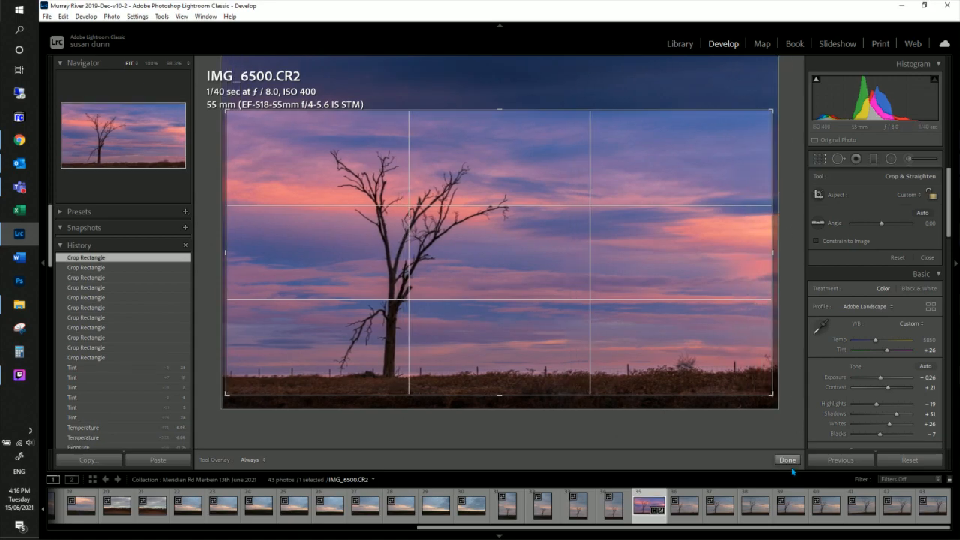
pyautogui.click(796, 459)
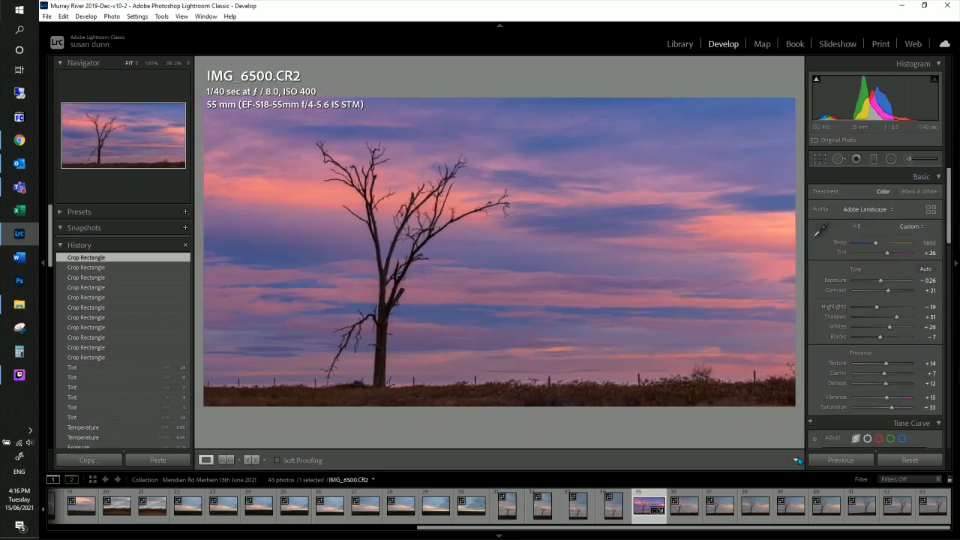
# Step: Try trimming the crop's left side and repositioning the photo, and revert all crop changes to the history state with tint +26
pyautogui.click(819, 159)
pyautogui.moveTo(228, 246); pyautogui.dragTo(234, 246)
pyautogui.moveTo(310, 256); pyautogui.dragTo(320, 258)
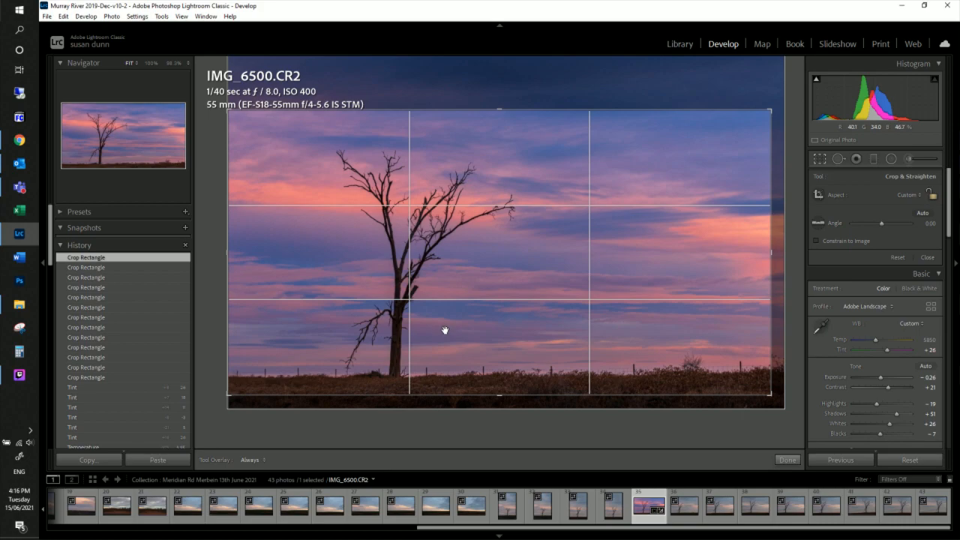
pyautogui.click(788, 460)
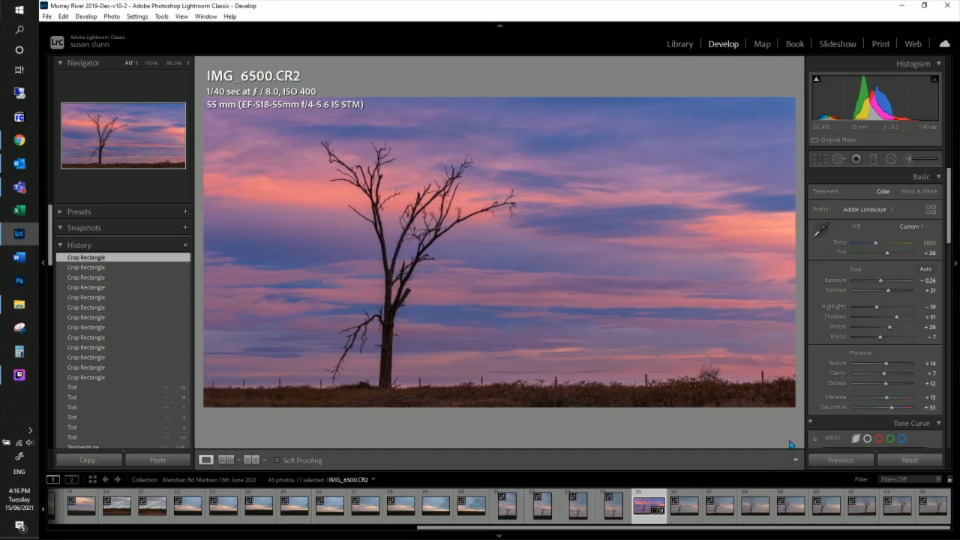
pyautogui.scroll(-3, 167, 366)
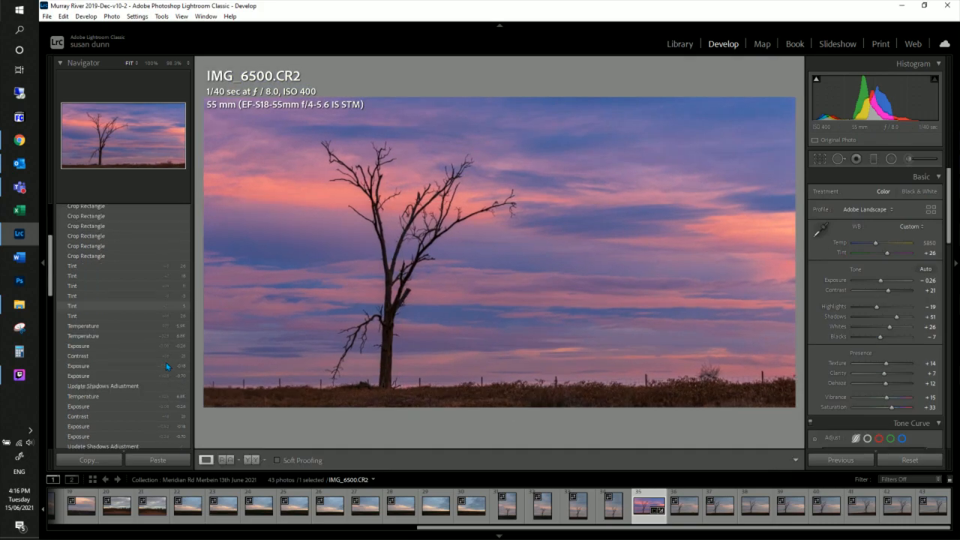
pyautogui.click(101, 266)
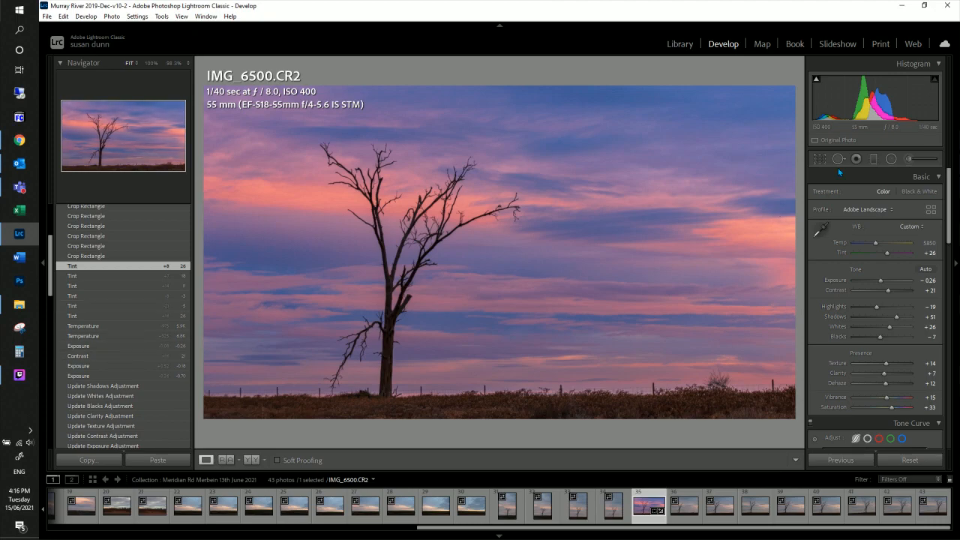
# Step: Reposition the photo inside the crop frame so the tree sits slightly further left and lower
pyautogui.press('r')
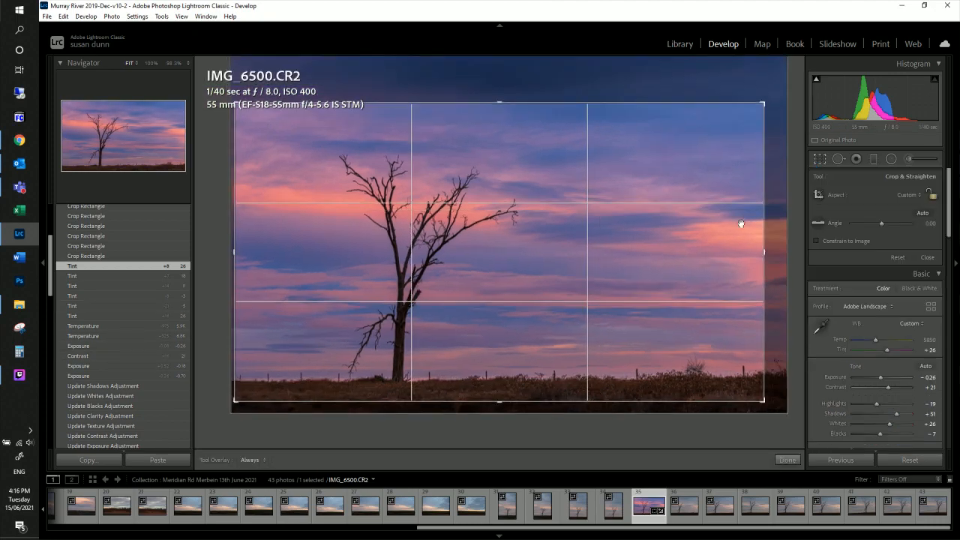
pyautogui.moveTo(716, 231); pyautogui.dragTo(718, 241)
pyautogui.click(787, 460)
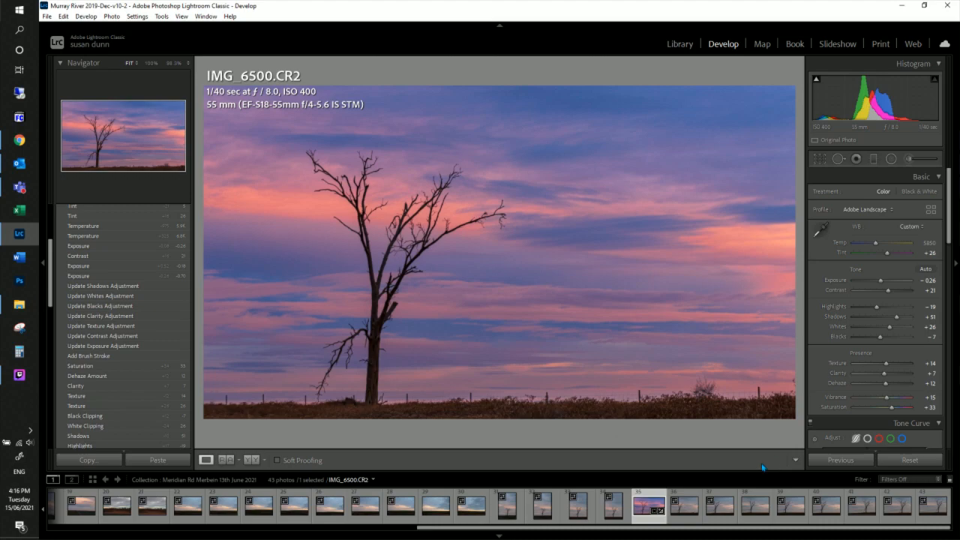
# Step: Extend the crop down almost to the photo's lower edge for more ground, and upward for slightly more sky
pyautogui.click(820, 158)
pyautogui.moveTo(501, 409); pyautogui.dragTo(500, 413)
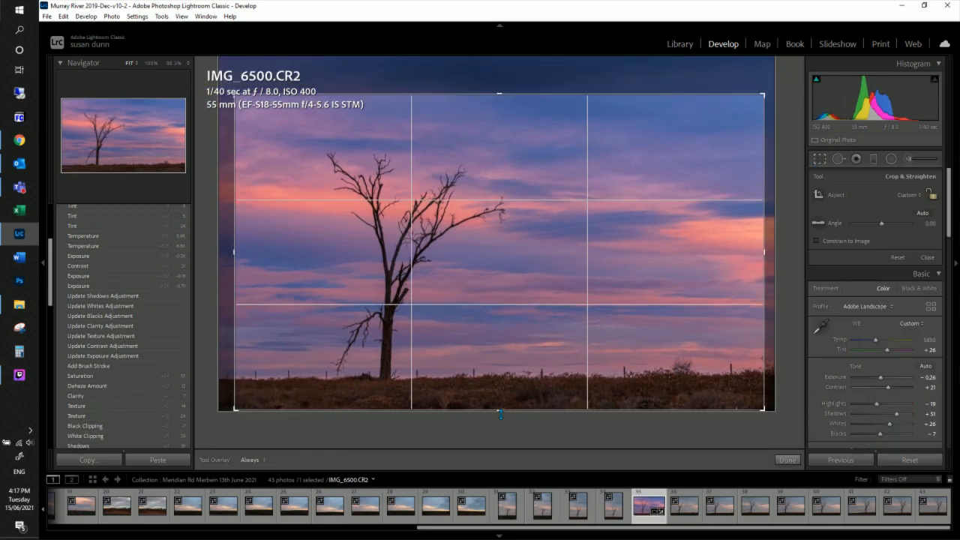
pyautogui.click(786, 460)
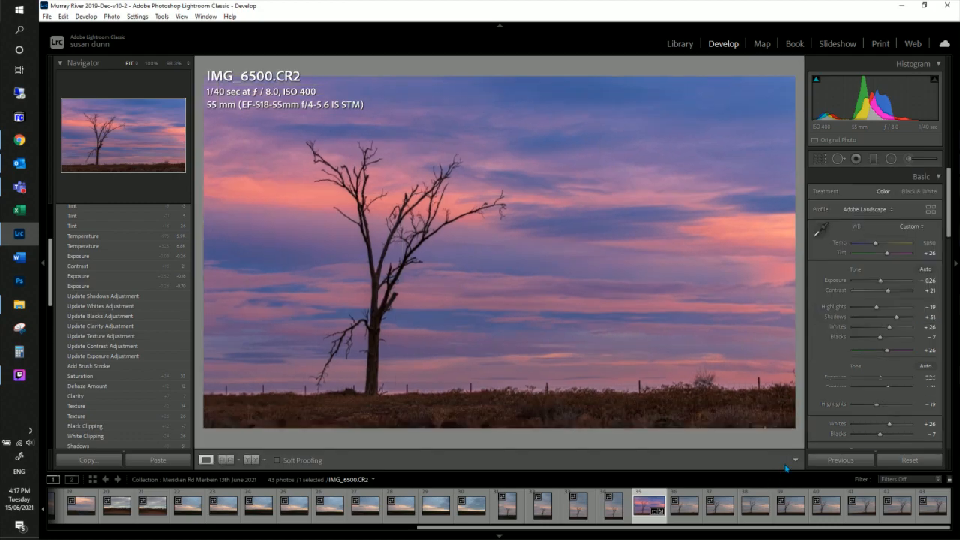
pyautogui.click(820, 159)
pyautogui.moveTo(519, 92); pyautogui.dragTo(520, 83)
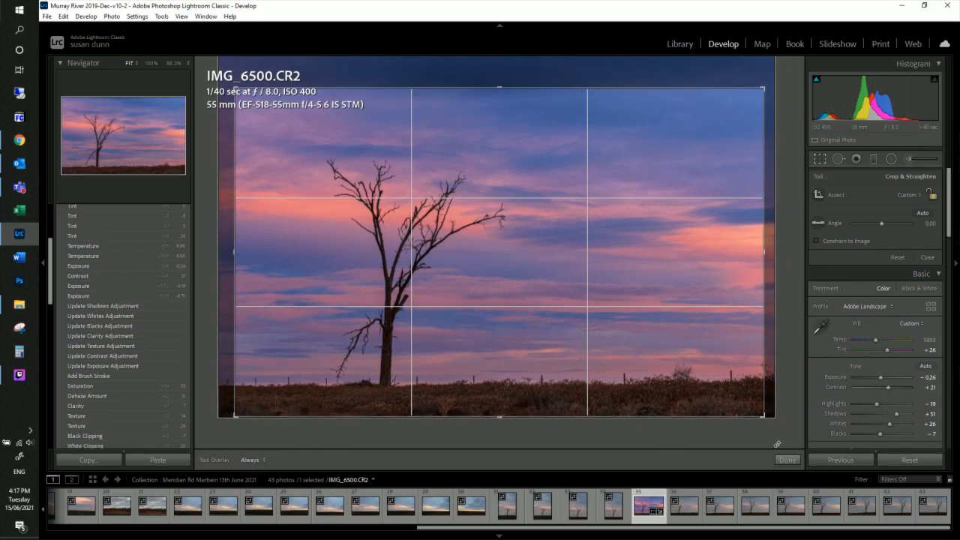
pyautogui.click(792, 460)
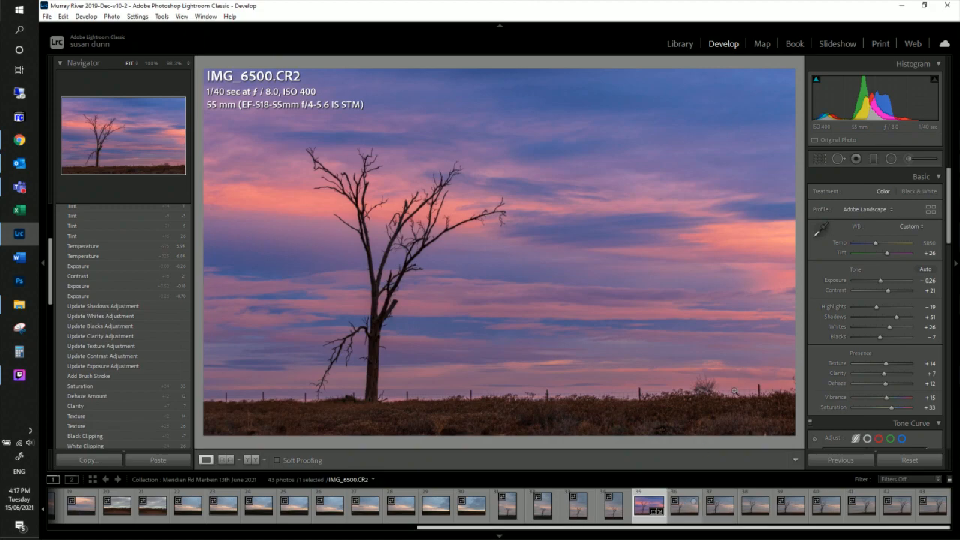
# Step: Export the photo to the hard drive as a JPEG at quality 100 in the 02.Editor Photos folder
pyautogui.rightClick(663, 241)
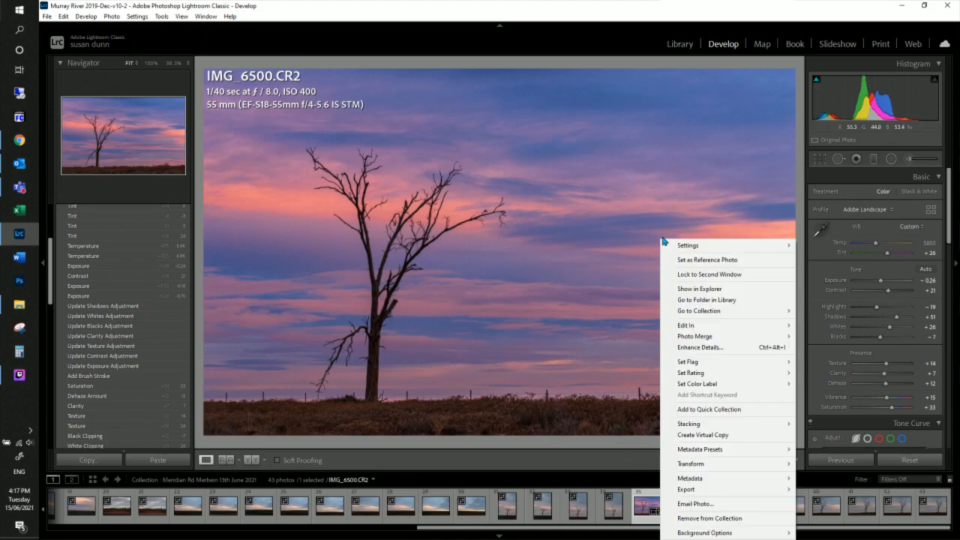
pyautogui.moveTo(716, 489)
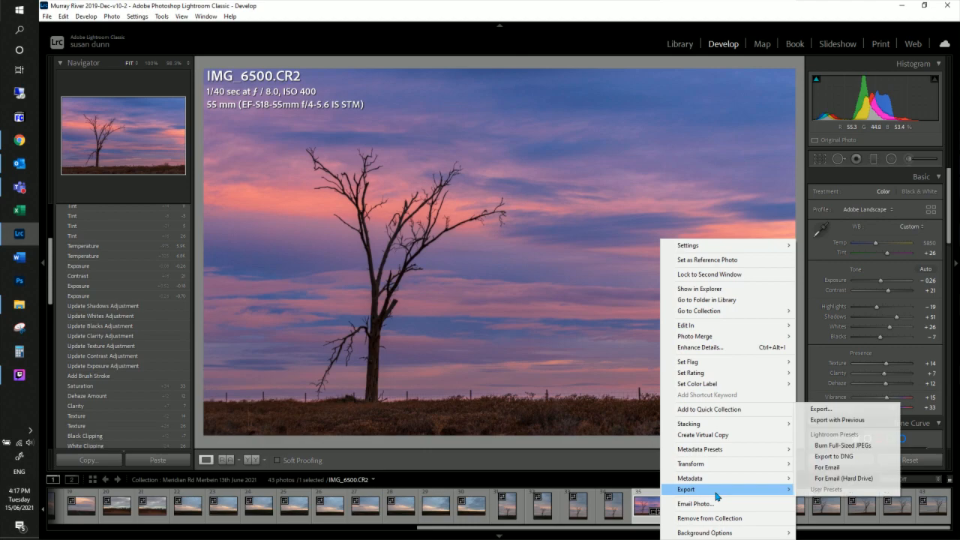
pyautogui.click(823, 409)
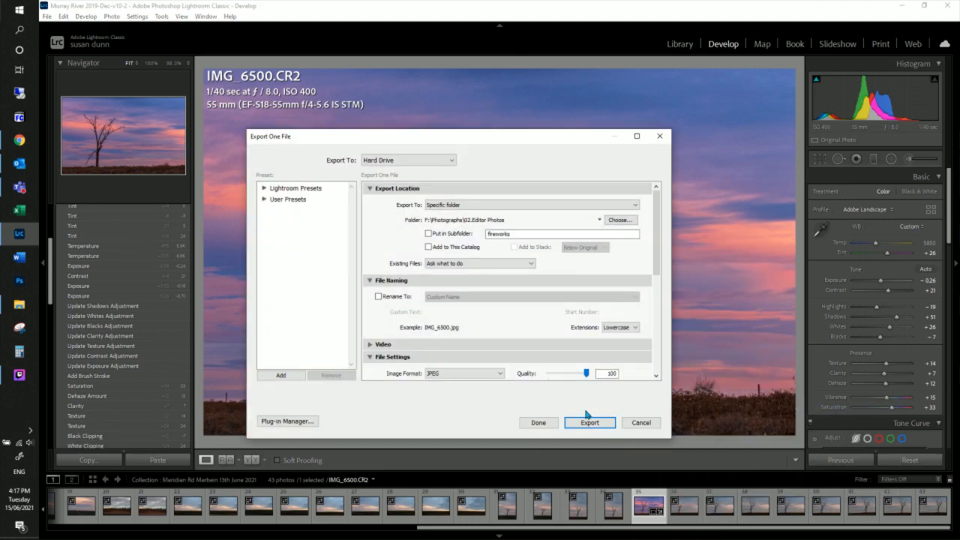
pyautogui.click(590, 424)
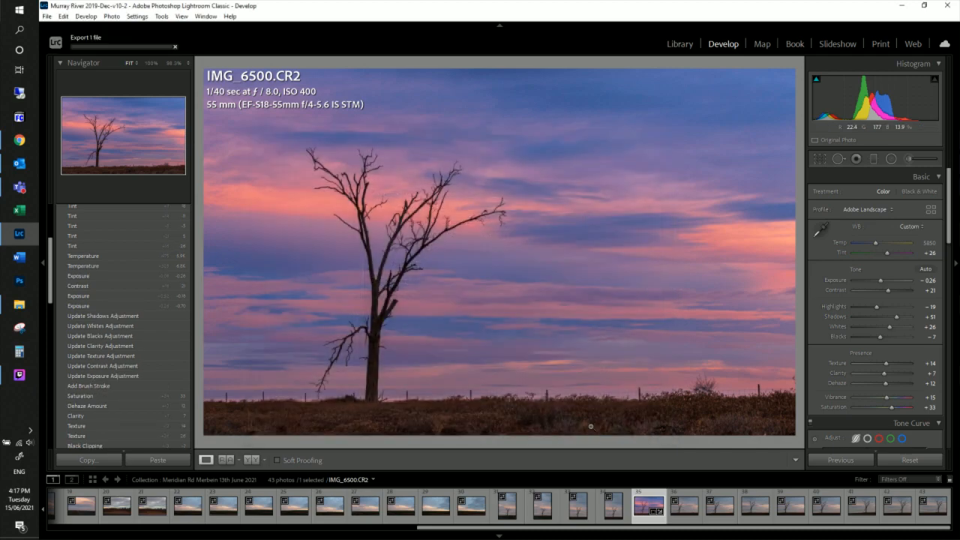